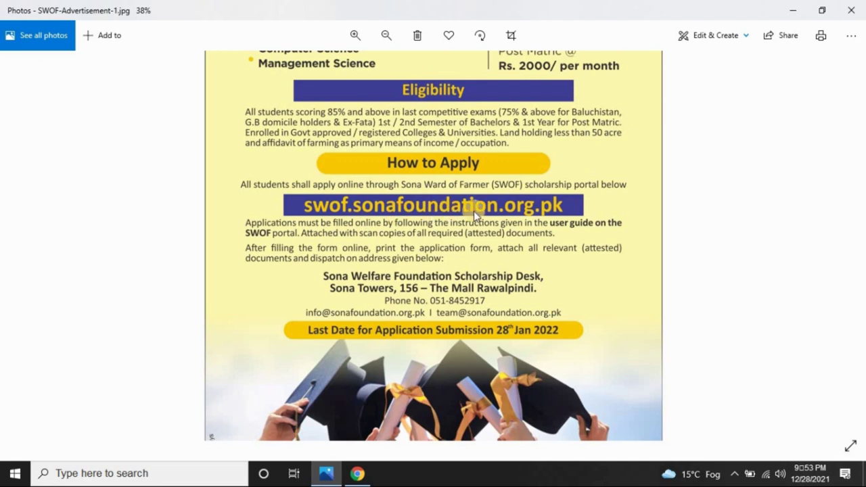
- Read the application instructions, dispatch details and submission deadline in the scholarship advertisement
{"action": "mouse_move", "coordinate": [532, 217]}
{"action": "left_mouse_down"}
{"action": "mouse_move", "coordinate": [537, 208]}
{"action": "mouse_move", "coordinate": [481, 213]}
{"action": "left_mouse_up"}
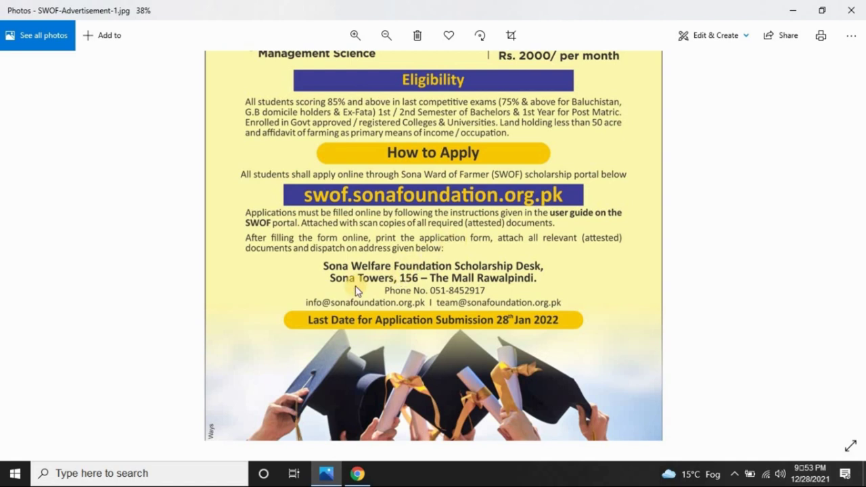
{"action": "scroll", "coordinate": [429, 241], "scroll_direction": "down", "scroll_amount": 1}
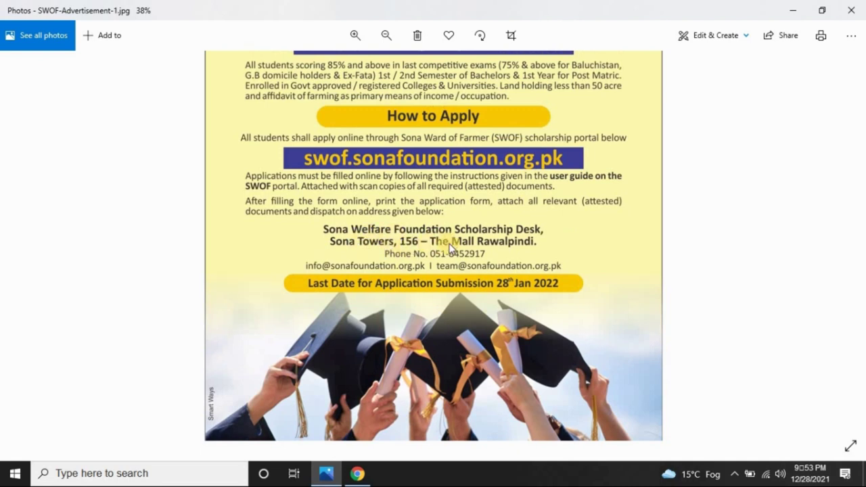
{"action": "scroll", "coordinate": [482, 227], "scroll_direction": "down", "scroll_amount": 1}
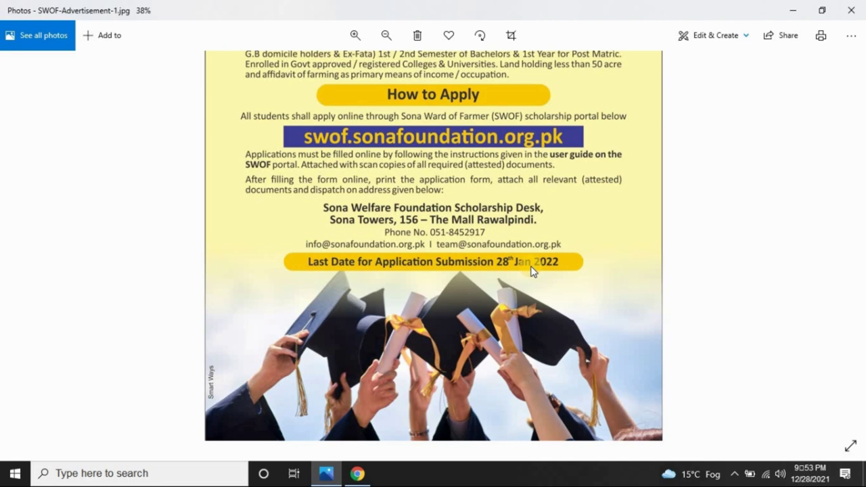
{"action": "scroll", "coordinate": [536, 247], "scroll_direction": "up", "scroll_amount": 1}
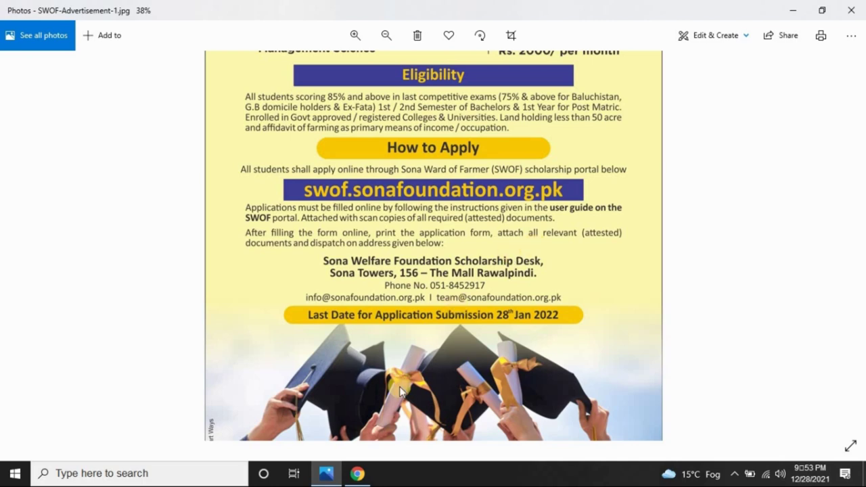
- Switch to Chrome and open the account creation form from the SWOF scholarship portal's login page
{"action": "mouse_move", "coordinate": [365, 473]}
{"action": "left_click", "coordinate": [362, 425]}
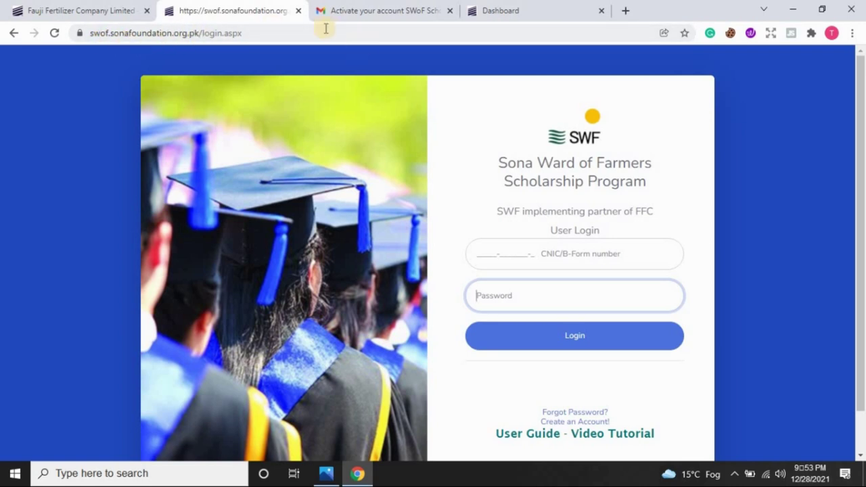
{"action": "left_click", "coordinate": [300, 31]}
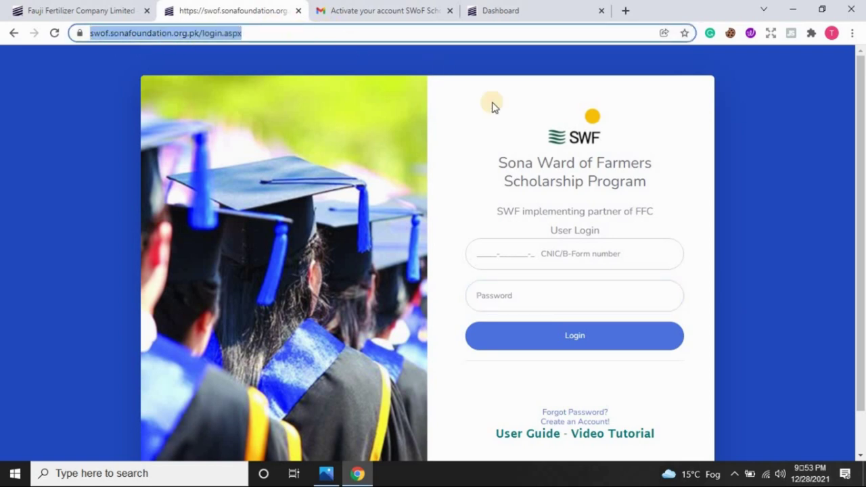
{"action": "left_click", "coordinate": [635, 132]}
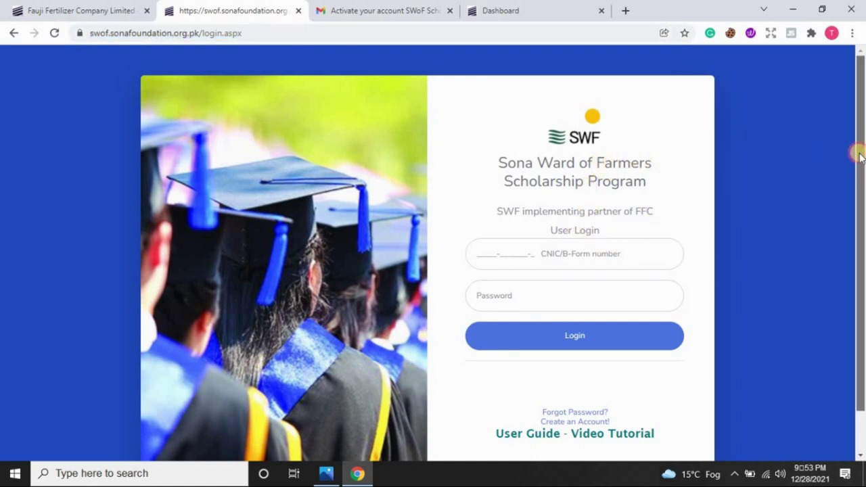
{"action": "scroll", "coordinate": [858, 203], "scroll_direction": "down", "scroll_amount": 1}
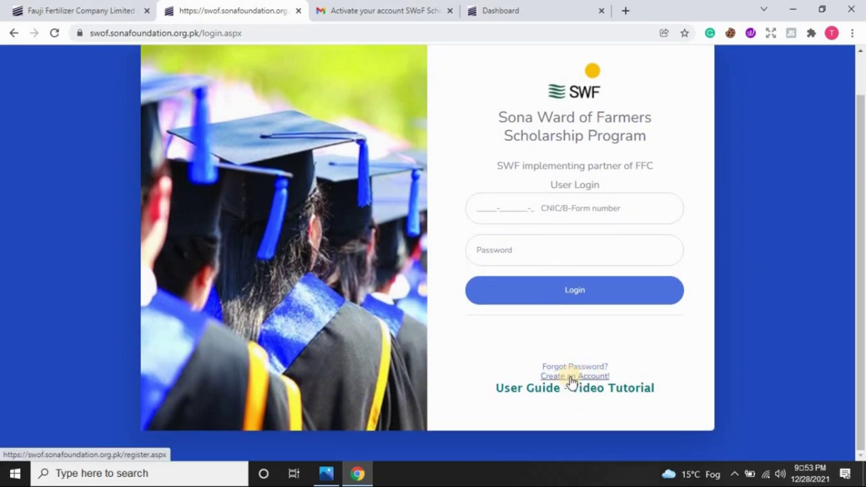
{"action": "left_click", "coordinate": [586, 378]}
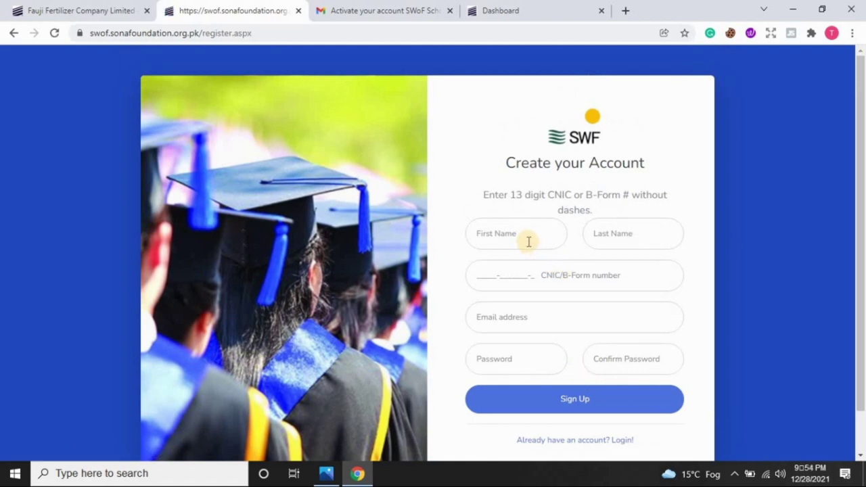
- Examine the registration form's name, CNIC/B-Form number, email address, password and confirm password fields
{"action": "left_click", "coordinate": [529, 242]}
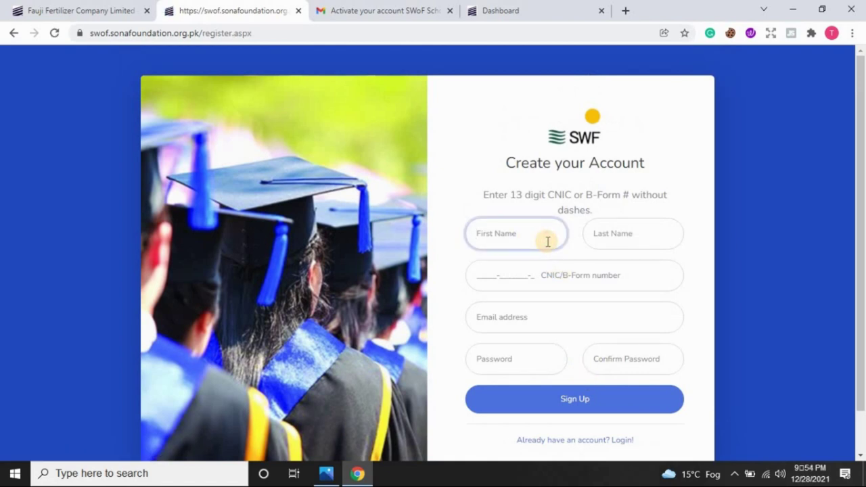
{"action": "left_click", "coordinate": [601, 235]}
{"action": "left_click", "coordinate": [544, 276]}
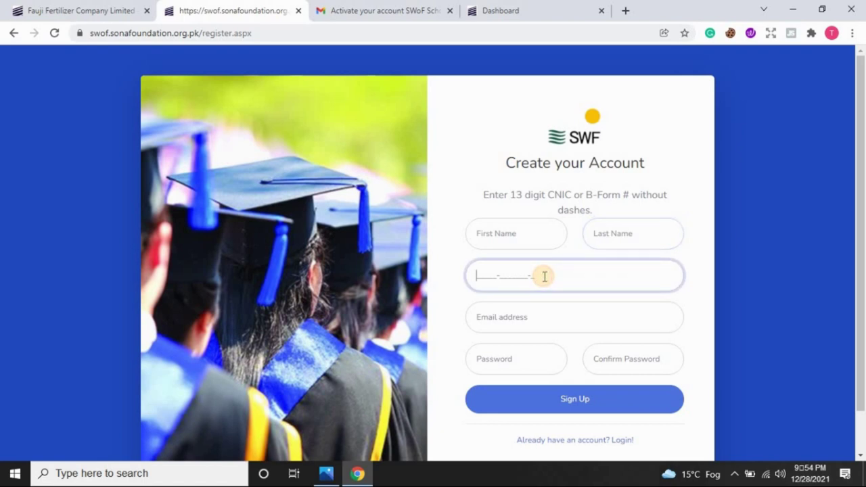
{"action": "left_click", "coordinate": [509, 312]}
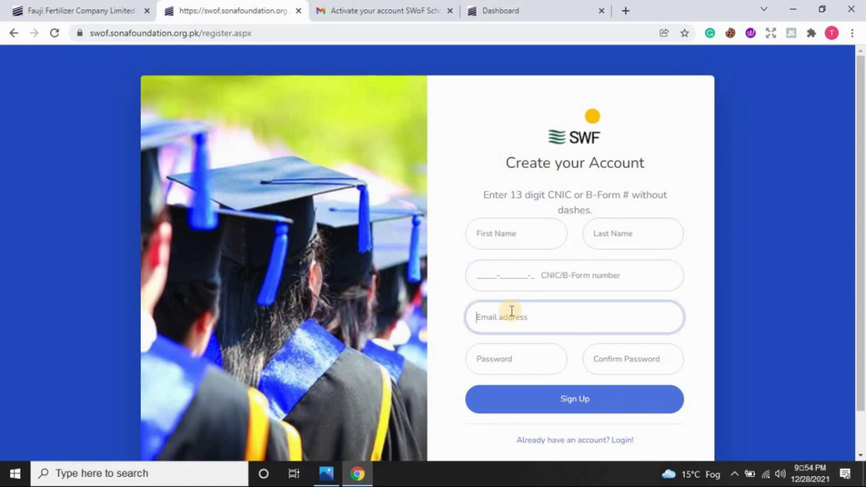
{"action": "left_click", "coordinate": [504, 361]}
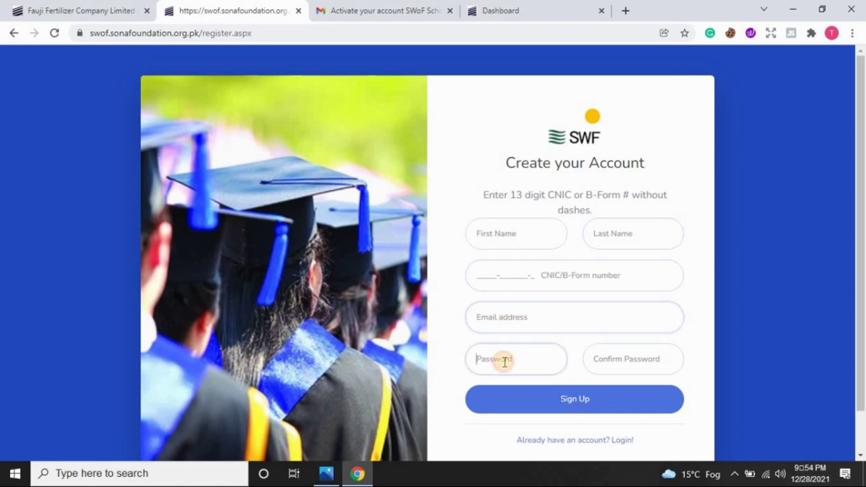
{"action": "left_click", "coordinate": [631, 363]}
{"action": "left_click", "coordinate": [512, 362]}
{"action": "left_click", "coordinate": [598, 361]}
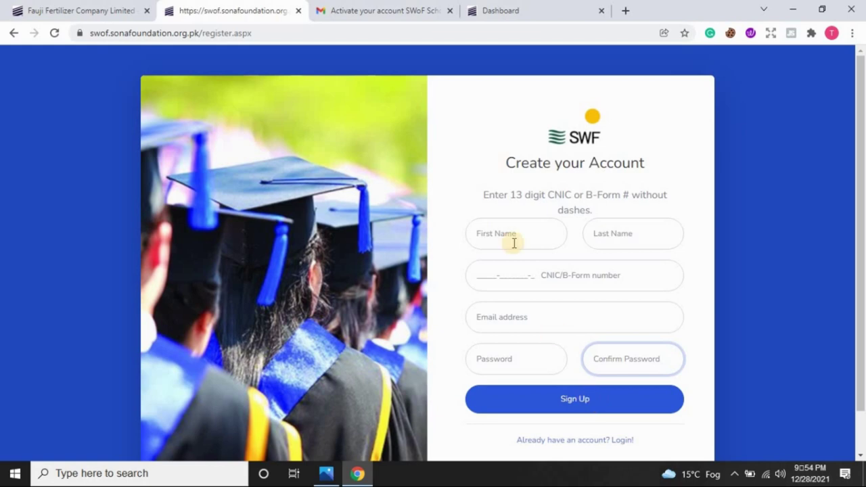
- Check the account activation email in Gmail and return to the scholarship portal's login page
{"action": "left_click", "coordinate": [377, 8]}
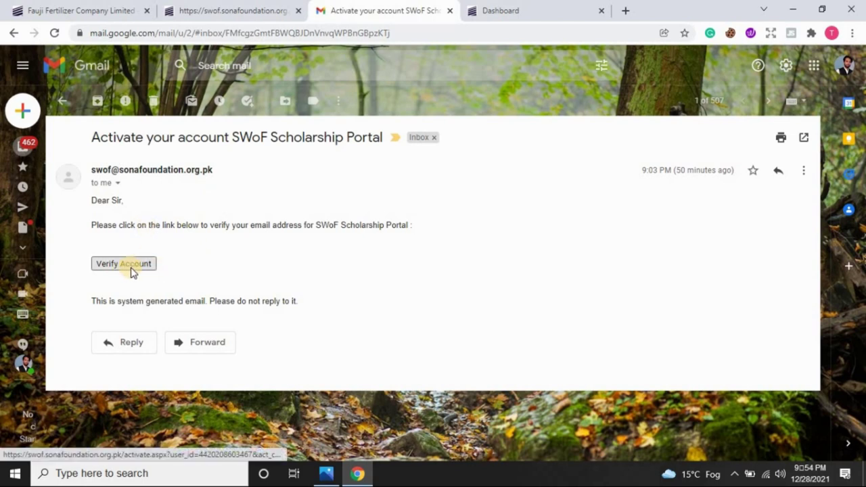
{"action": "left_click", "coordinate": [227, 10]}
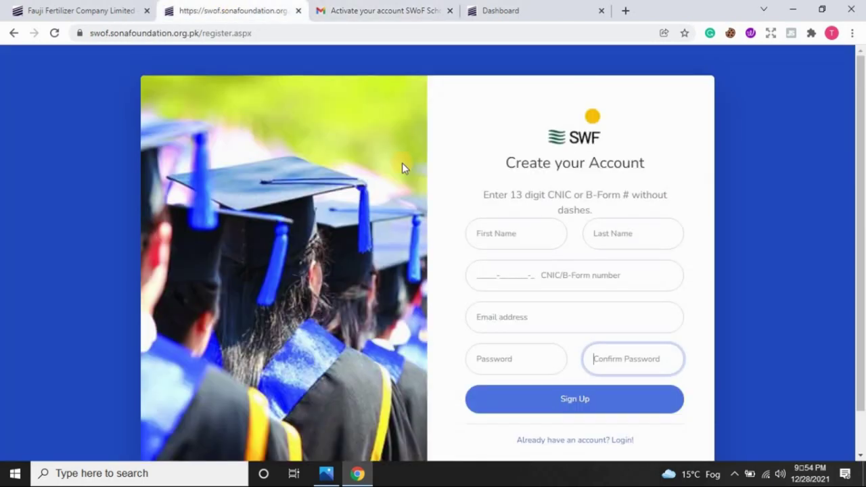
{"action": "left_click", "coordinate": [624, 441]}
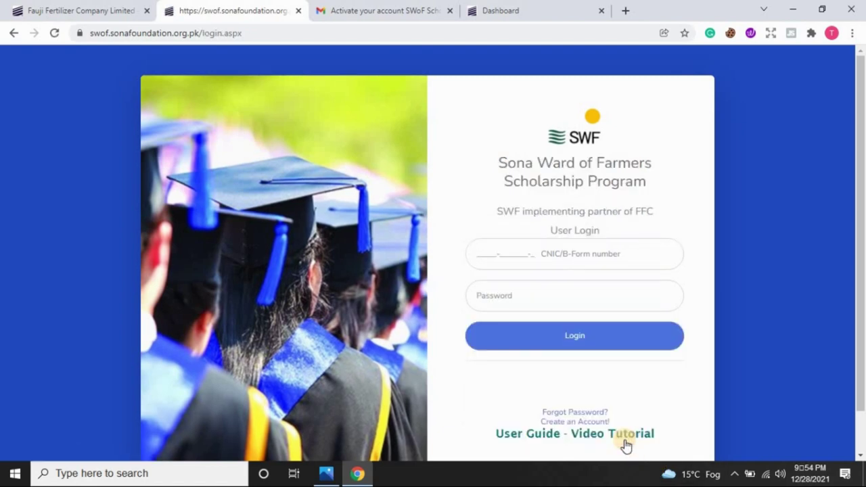
{"action": "left_click", "coordinate": [626, 441]}
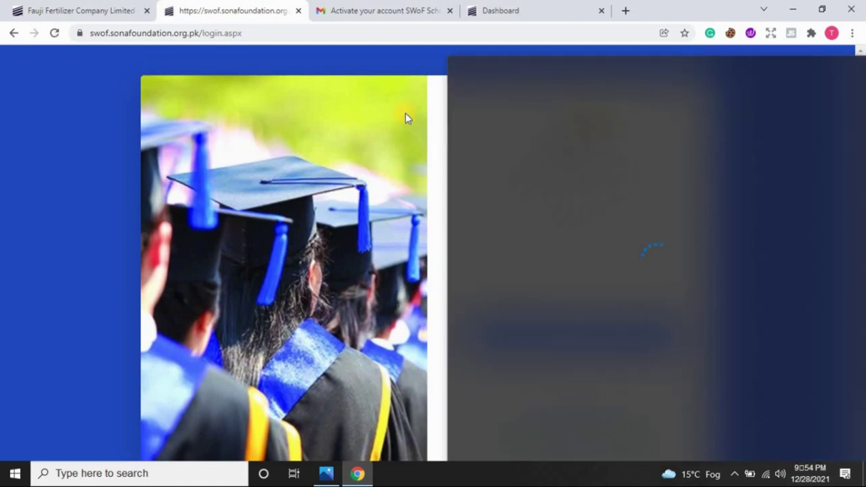
- Open the signed-in scholarship portal dashboard and look over the page
{"action": "left_click", "coordinate": [478, 11]}
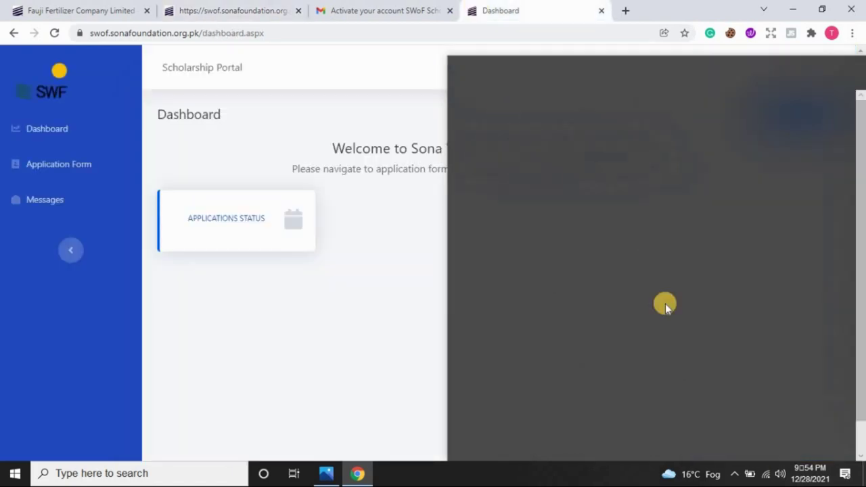
{"action": "left_click", "coordinate": [735, 474]}
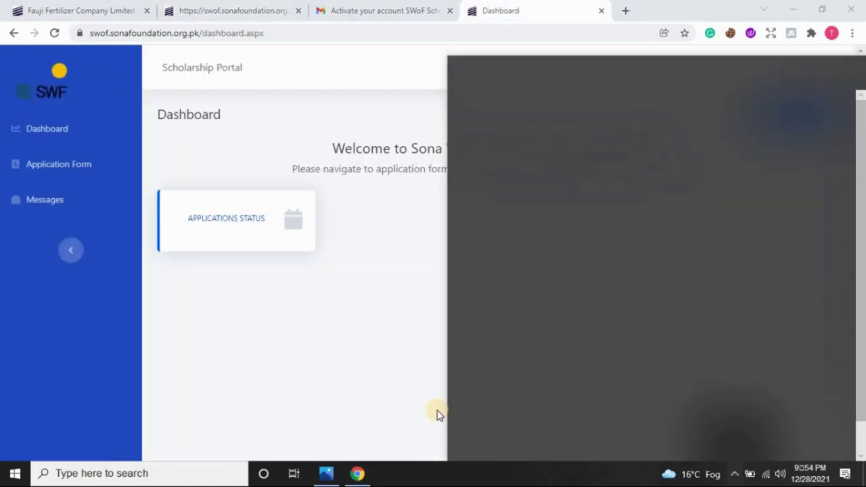
{"action": "left_click", "coordinate": [359, 377]}
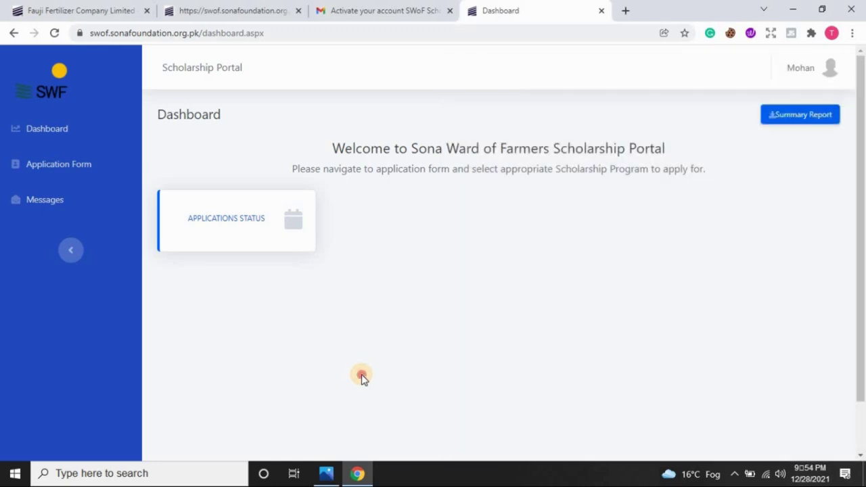
{"action": "scroll", "coordinate": [860, 214], "scroll_direction": "down", "scroll_amount": 3}
{"action": "scroll", "coordinate": [861, 212], "scroll_direction": "up", "scroll_amount": 3}
- Open the account profile from the user menu and save the account details
{"action": "left_click", "coordinate": [830, 72]}
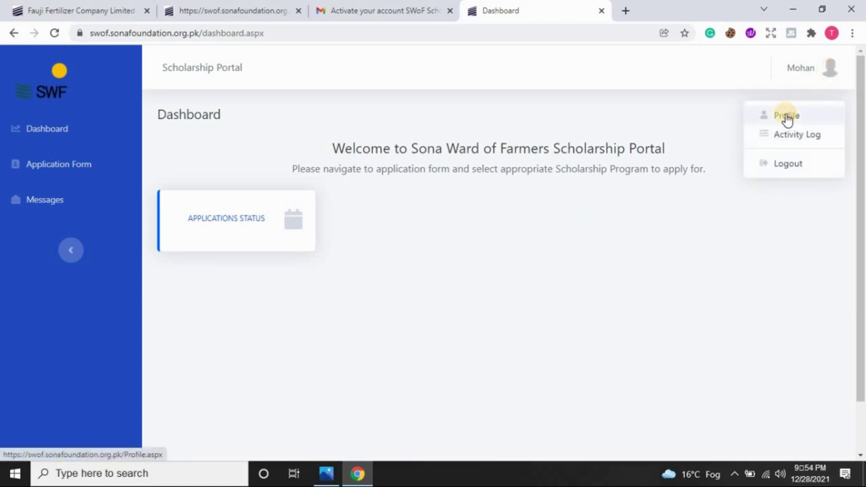
{"action": "left_click", "coordinate": [787, 118]}
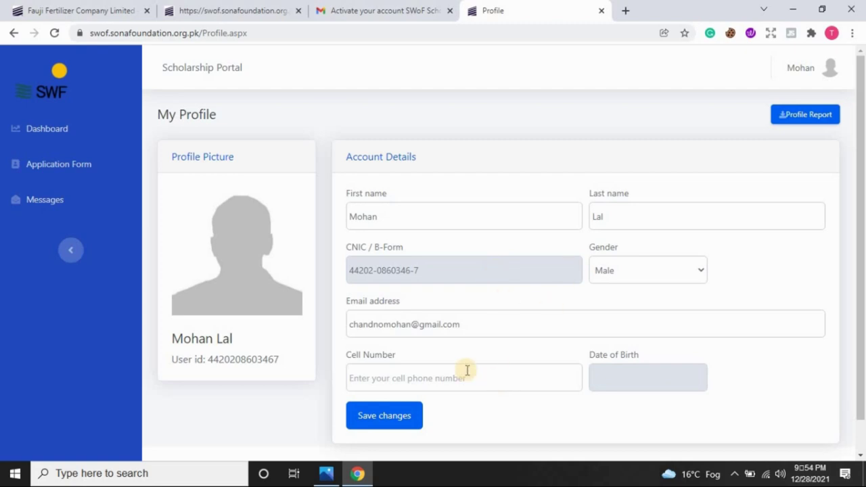
{"action": "left_click", "coordinate": [431, 379]}
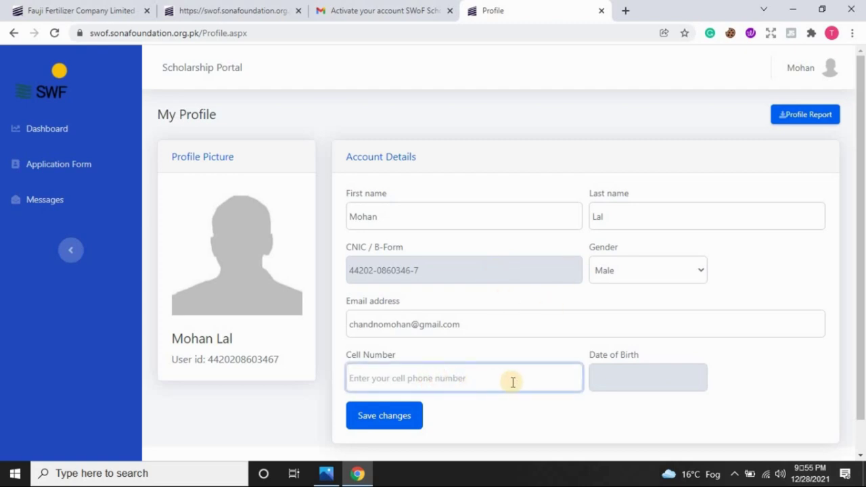
{"action": "left_click", "coordinate": [482, 406]}
{"action": "left_click", "coordinate": [373, 420]}
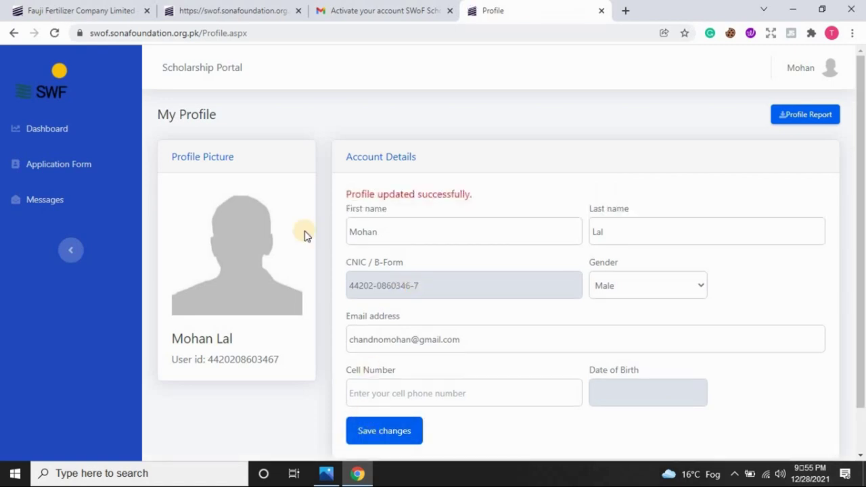
- Open the application form by way of the dashboard and select the Bachelor Scholarship-2021 program
{"action": "left_click", "coordinate": [54, 120]}
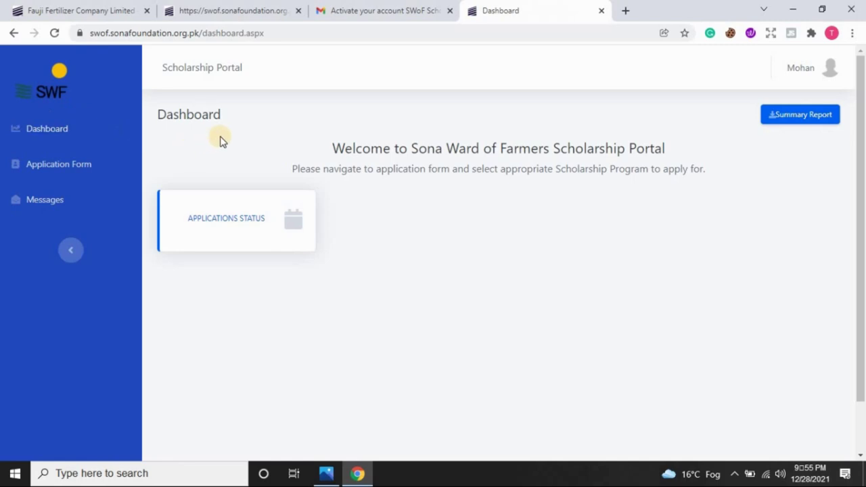
{"action": "left_click", "coordinate": [66, 174]}
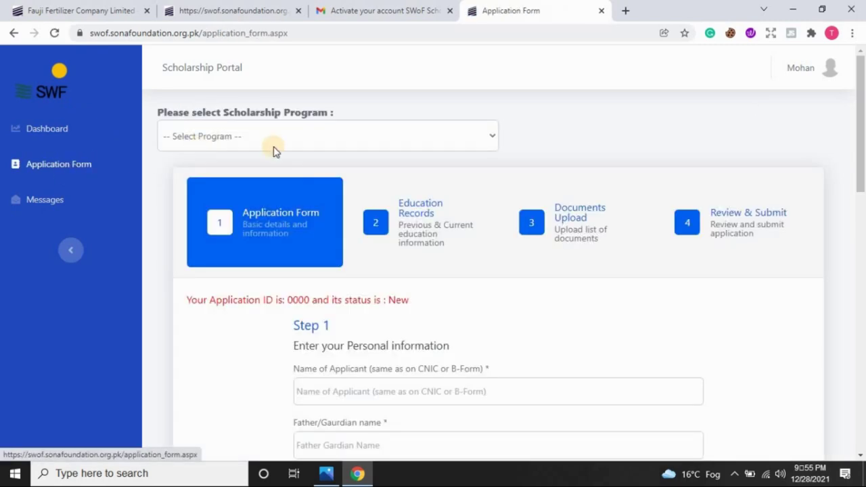
{"action": "left_click", "coordinate": [476, 139]}
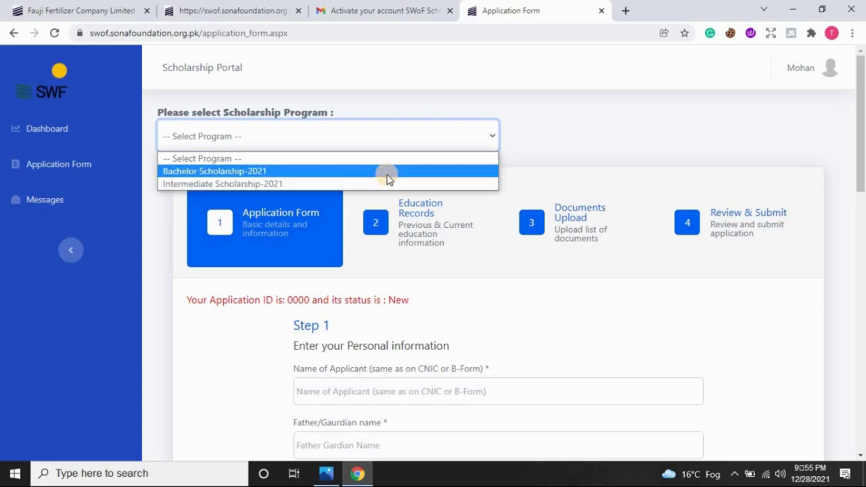
{"action": "left_click", "coordinate": [366, 173]}
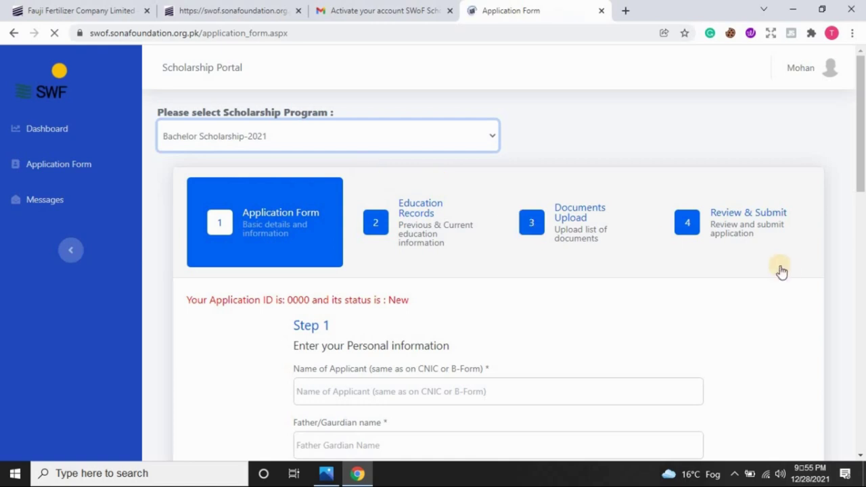
- Review the Step 1 fields for the applicant's name, father/guardian name, both CNIC/B-Form numbers and father's occupation
{"action": "left_click_drag", "start_coordinate": [862, 165], "coordinate": [863, 202]}
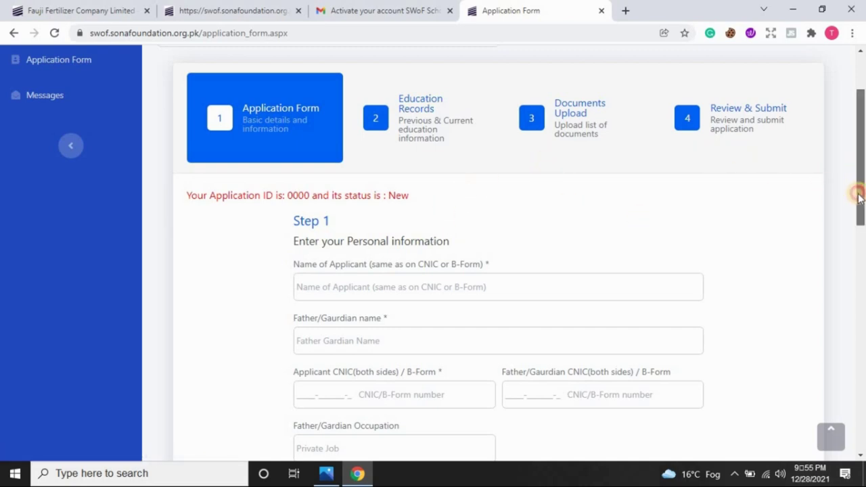
{"action": "left_click_drag", "start_coordinate": [858, 175], "coordinate": [859, 203]}
{"action": "left_click", "coordinate": [460, 189]}
{"action": "left_click", "coordinate": [377, 245]}
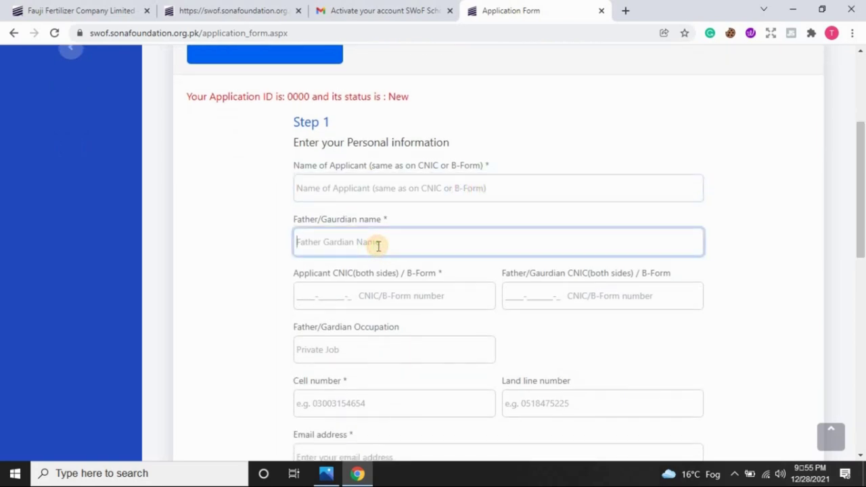
{"action": "left_click", "coordinate": [351, 294]}
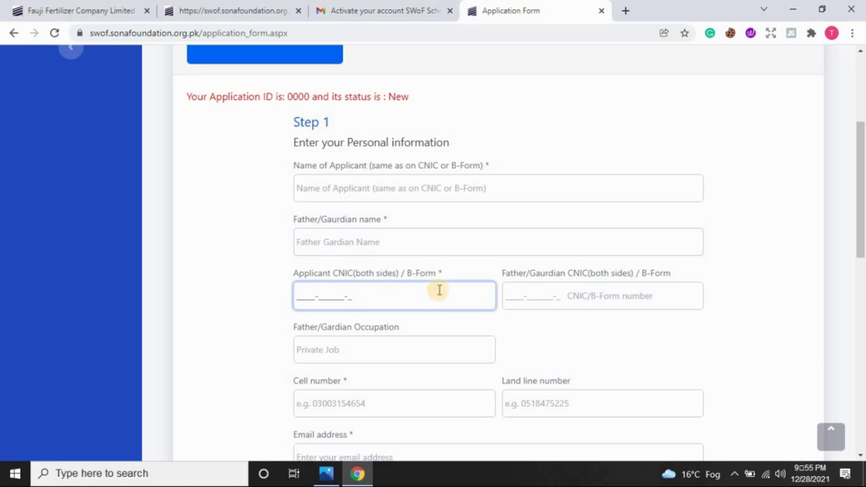
{"action": "left_click", "coordinate": [549, 295]}
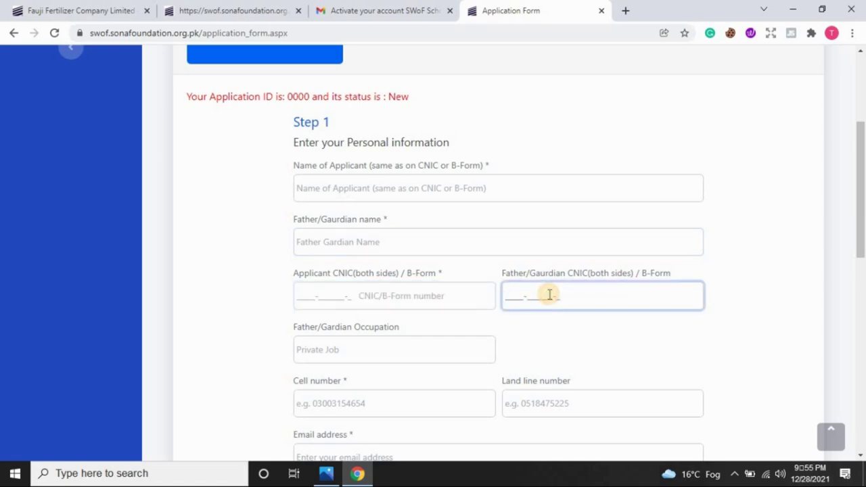
{"action": "left_click", "coordinate": [318, 345]}
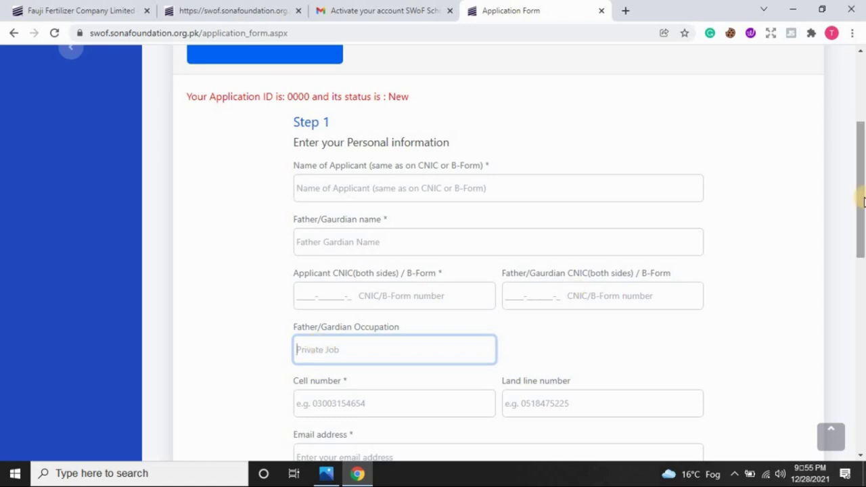
- Review the contact fields for cell number, land line number, email, postal address and permanent address
{"action": "left_click_drag", "start_coordinate": [858, 228], "coordinate": [862, 250]}
{"action": "left_click", "coordinate": [448, 254]}
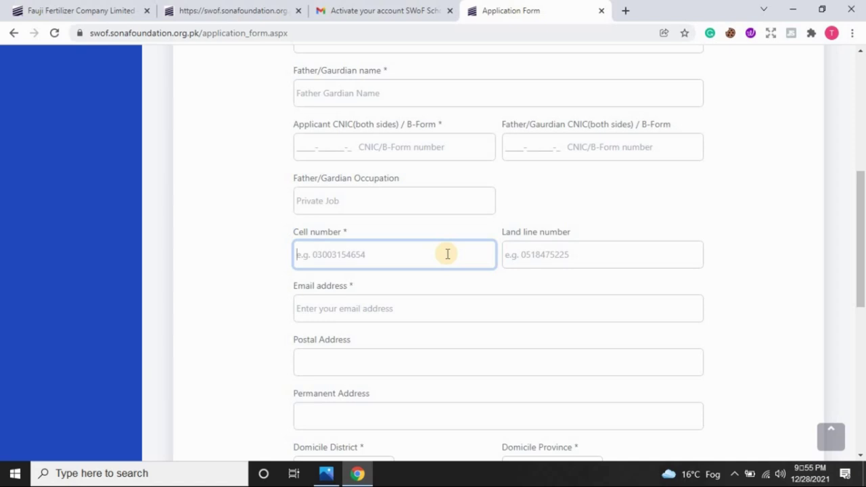
{"action": "left_click", "coordinate": [526, 256]}
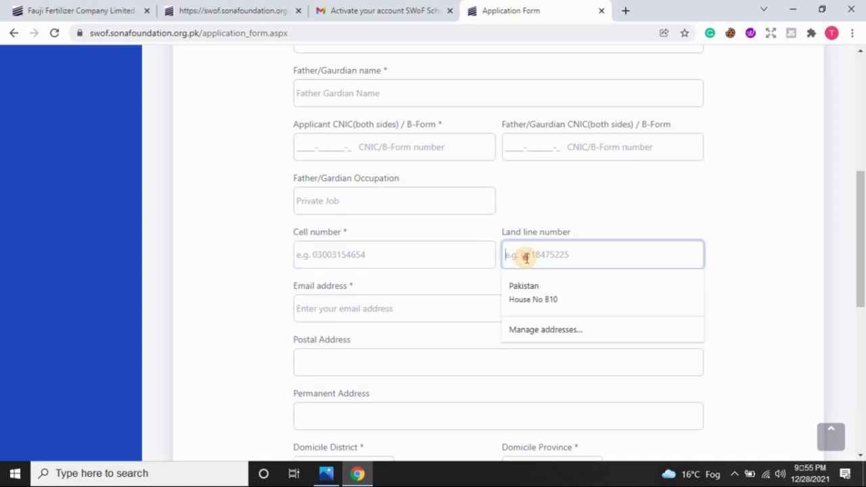
{"action": "left_click", "coordinate": [550, 198]}
{"action": "left_click_drag", "start_coordinate": [862, 227], "coordinate": [862, 257]}
{"action": "left_click", "coordinate": [462, 228]}
{"action": "left_click", "coordinate": [397, 263]}
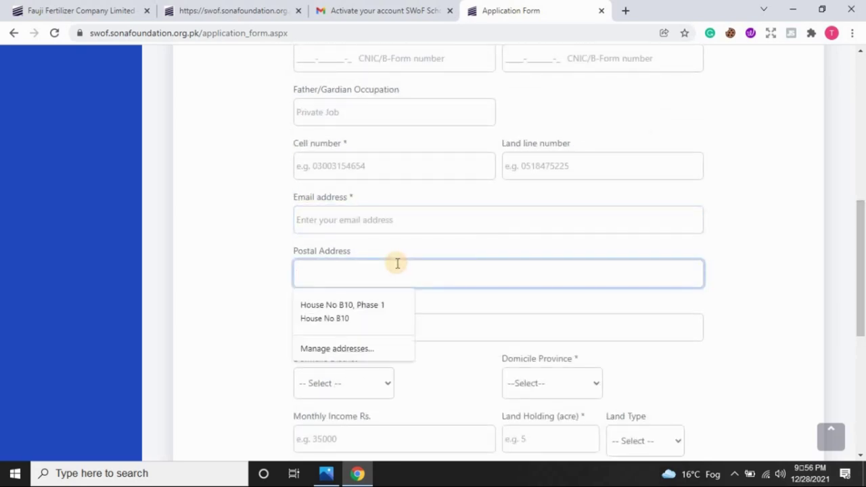
{"action": "left_click", "coordinate": [448, 236]}
{"action": "left_click", "coordinate": [386, 318]}
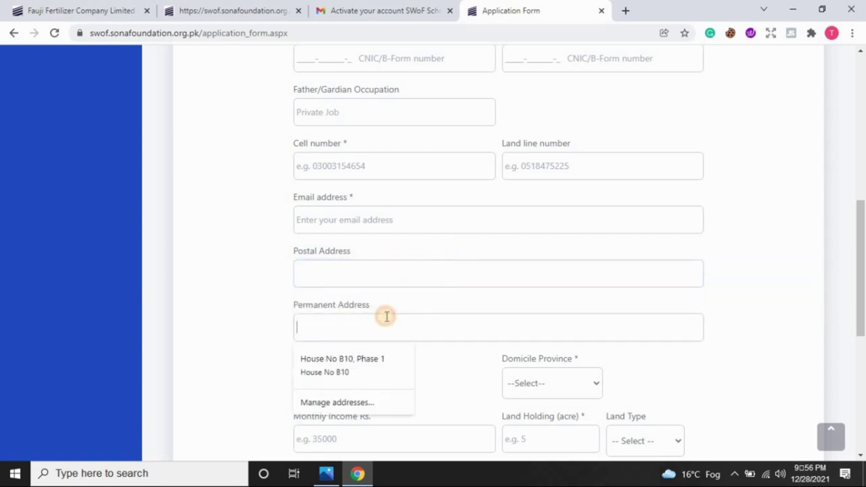
{"action": "left_click", "coordinate": [450, 301]}
{"action": "left_click_drag", "start_coordinate": [865, 273], "coordinate": [864, 323]}
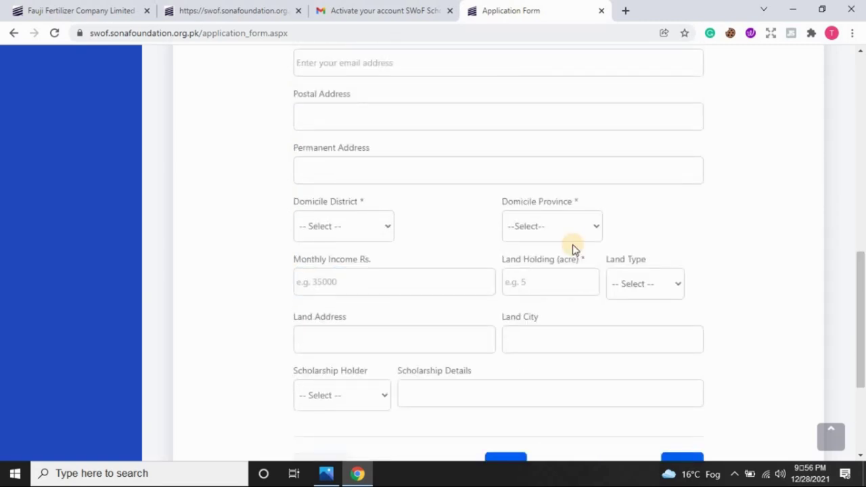
- Examine the domicile district and province choices, the monthly income and land holding fields, and the land type options
{"action": "left_click", "coordinate": [383, 226]}
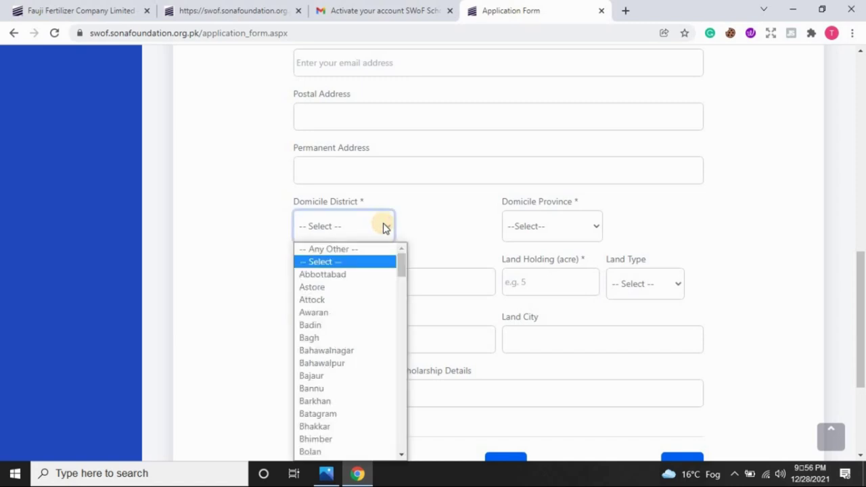
{"action": "left_click", "coordinate": [580, 226]}
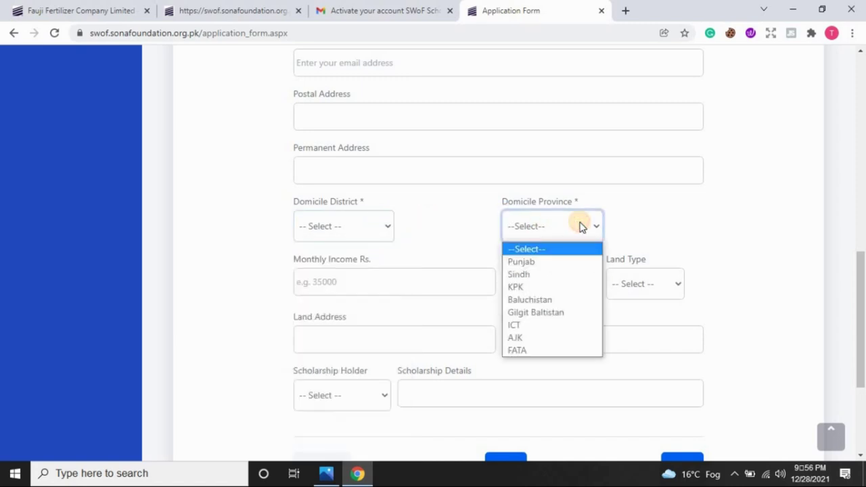
{"action": "left_click", "coordinate": [367, 237]}
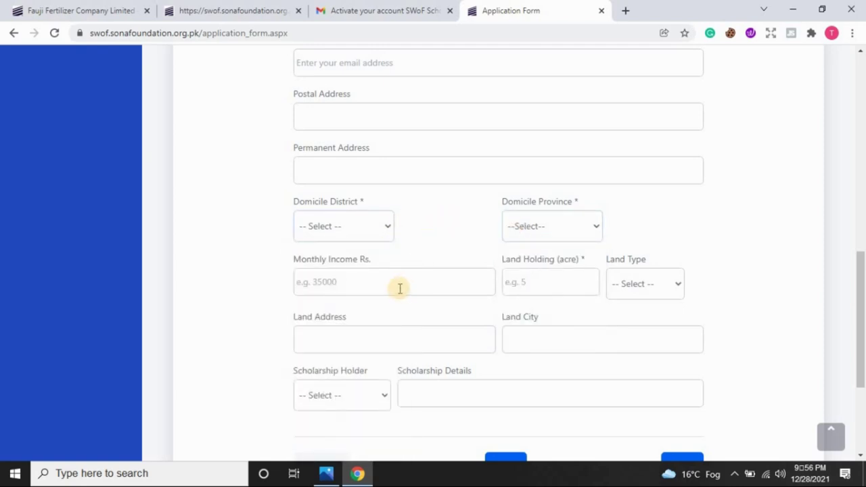
{"action": "left_click", "coordinate": [398, 287]}
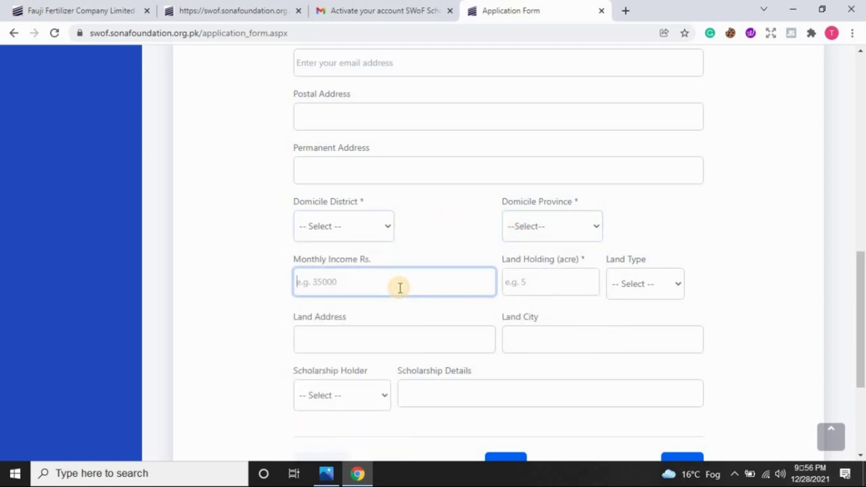
{"action": "left_click", "coordinate": [538, 277]}
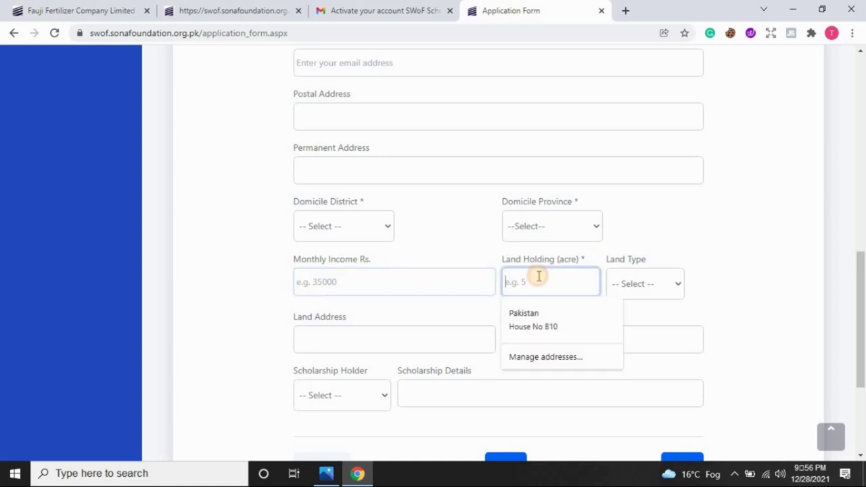
{"action": "left_click", "coordinate": [679, 283]}
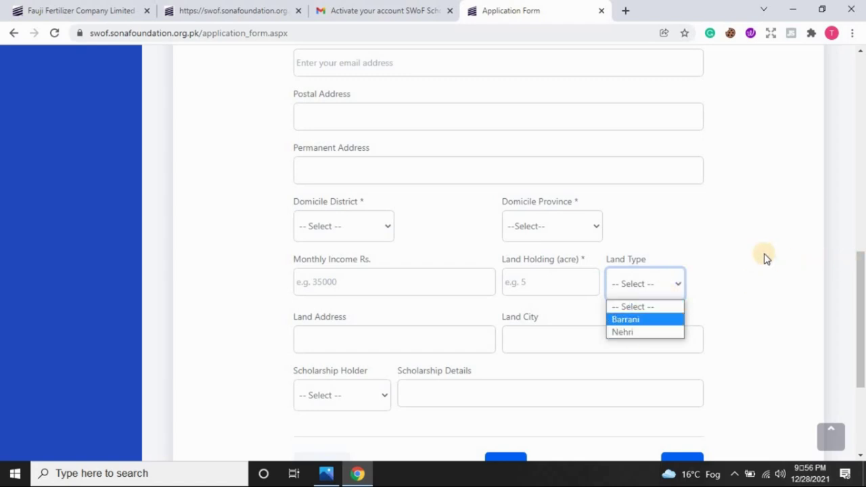
{"action": "left_click", "coordinate": [861, 278]}
{"action": "left_click_drag", "start_coordinate": [861, 277], "coordinate": [861, 306]}
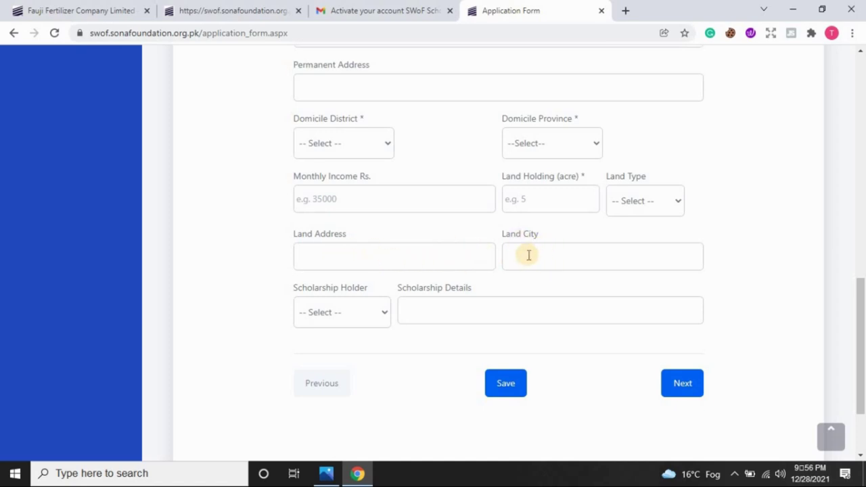
- Set Scholarship Holder to No and enter "no" as the scholarship details
{"action": "scroll", "coordinate": [862, 312], "scroll_direction": "down", "scroll_amount": 1}
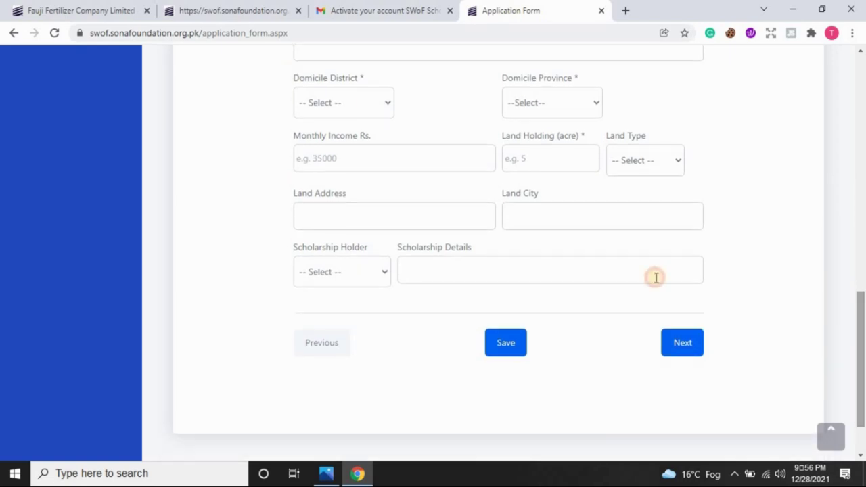
{"action": "left_click", "coordinate": [381, 276]}
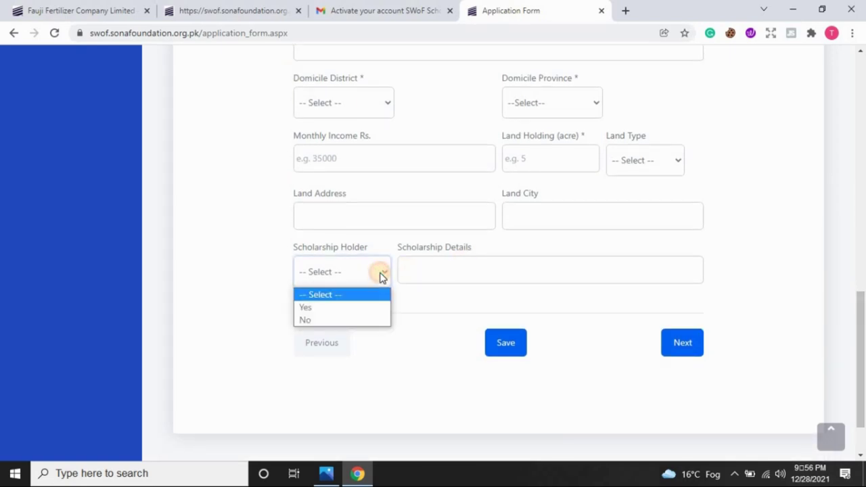
{"action": "left_click", "coordinate": [323, 321]}
{"action": "left_click", "coordinate": [422, 283]}
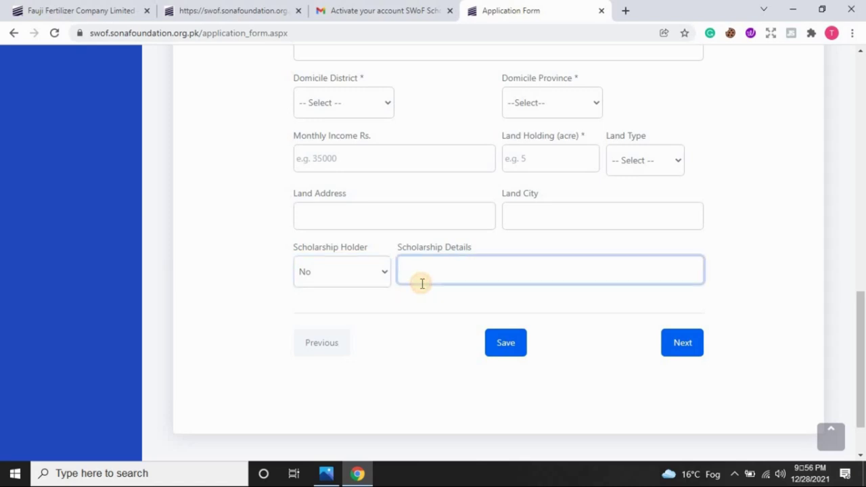
{"action": "type", "text": "no"}
{"action": "left_click", "coordinate": [504, 345]}
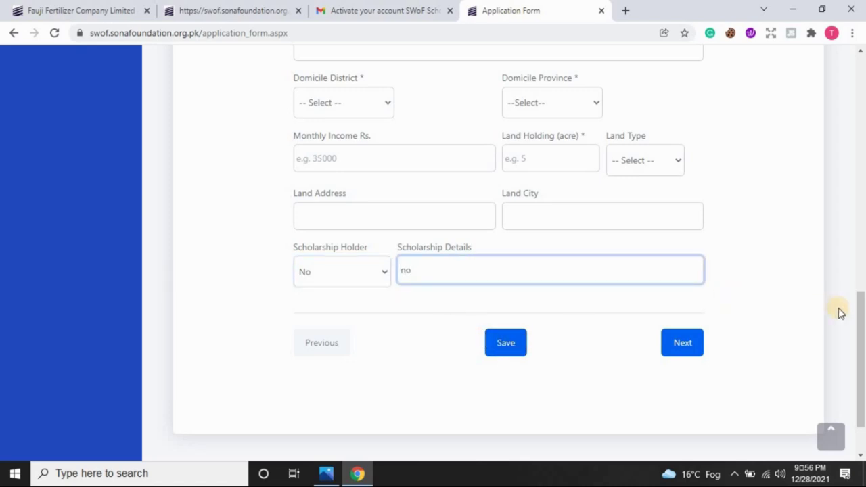
- Open the Education Records section and set University / Board to Aga Khan University Examination Board (AKUEB)
{"action": "left_click_drag", "start_coordinate": [860, 313], "coordinate": [861, 141]}
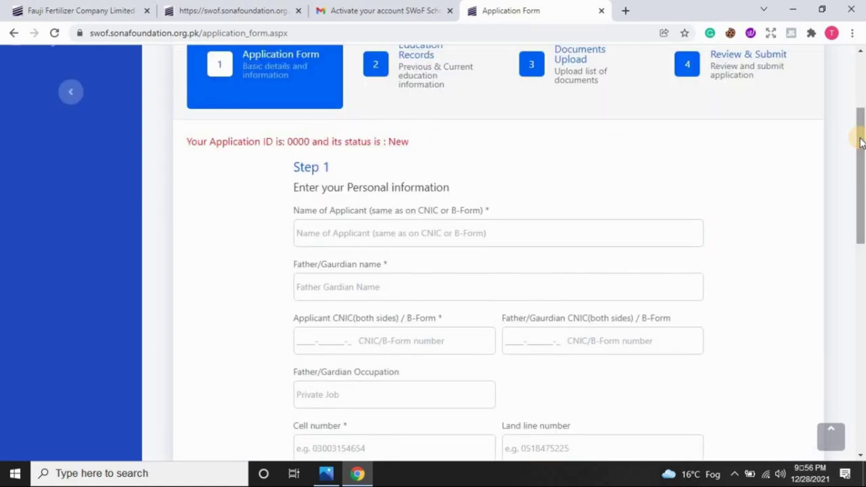
{"action": "left_click", "coordinate": [440, 66]}
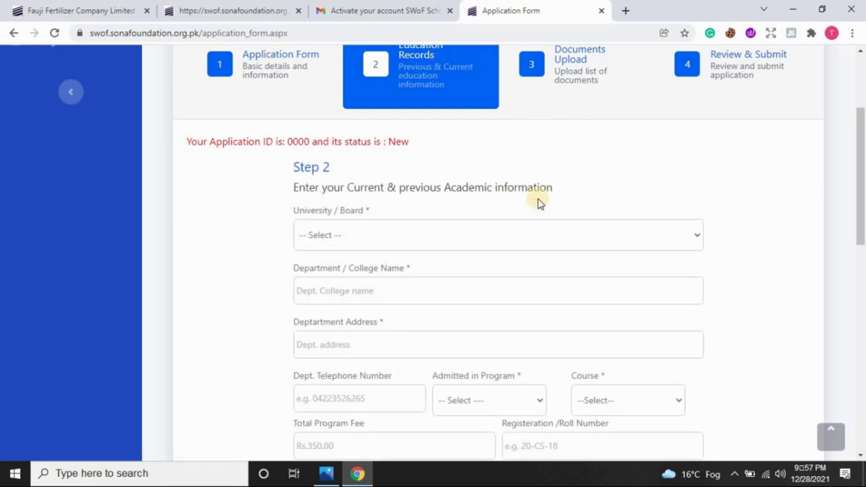
{"action": "left_click_drag", "start_coordinate": [864, 169], "coordinate": [746, 187]}
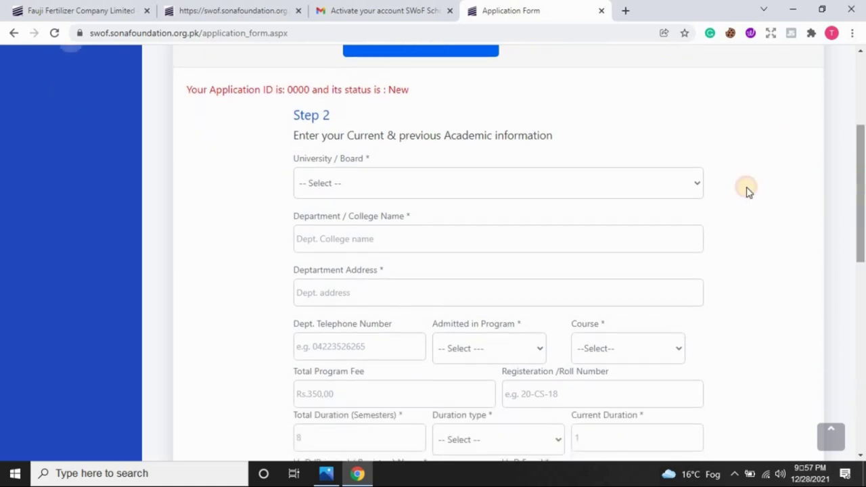
{"action": "left_click", "coordinate": [694, 191]}
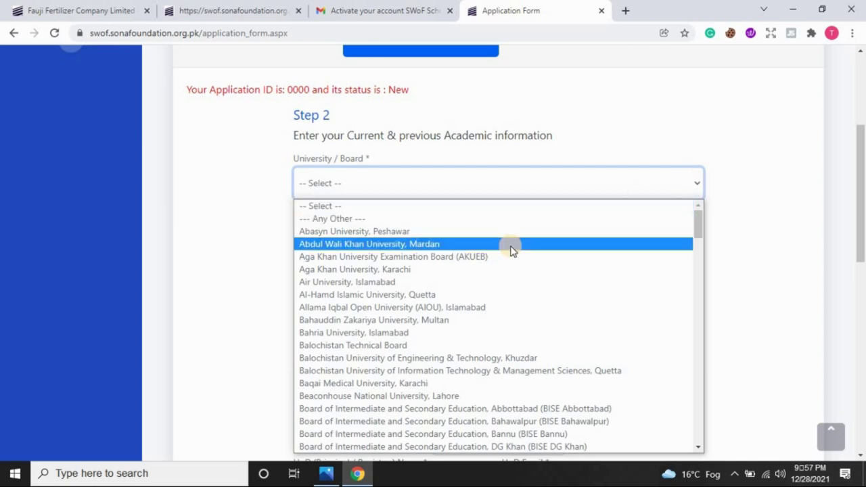
{"action": "left_click", "coordinate": [457, 258]}
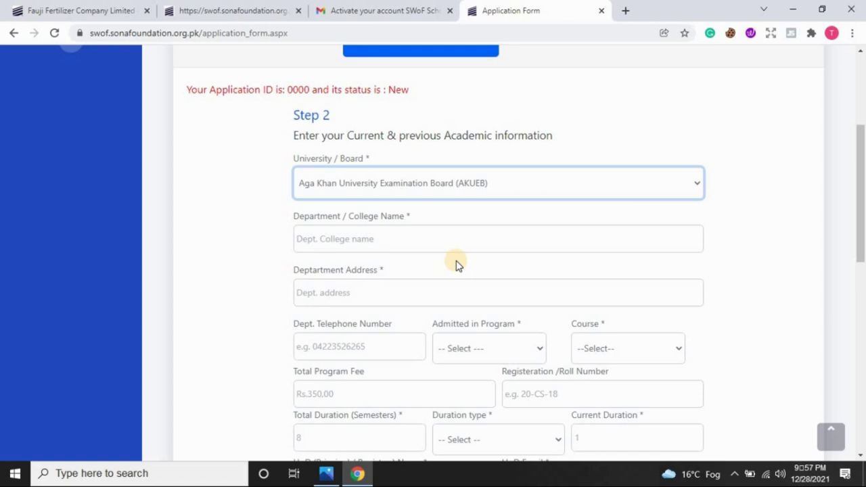
- Go over the department name, address and telephone fields, and set Admitted in Program to B.Sc and Course to Archaeology
{"action": "left_click", "coordinate": [352, 244]}
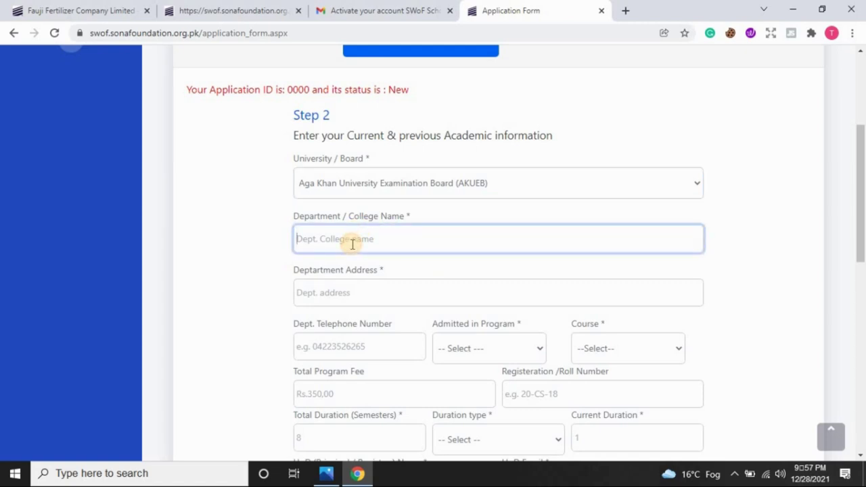
{"action": "left_click", "coordinate": [356, 291]}
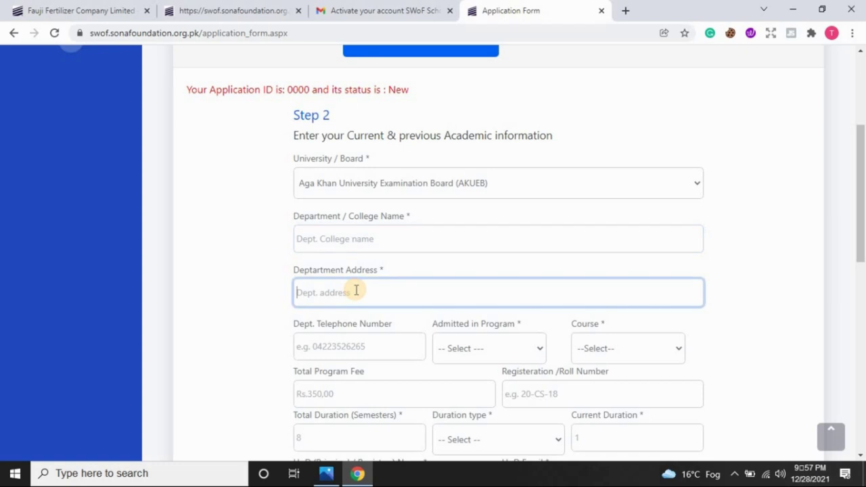
{"action": "left_click", "coordinate": [862, 228]}
{"action": "left_click_drag", "start_coordinate": [862, 227], "coordinate": [863, 295]}
{"action": "left_click", "coordinate": [349, 146]}
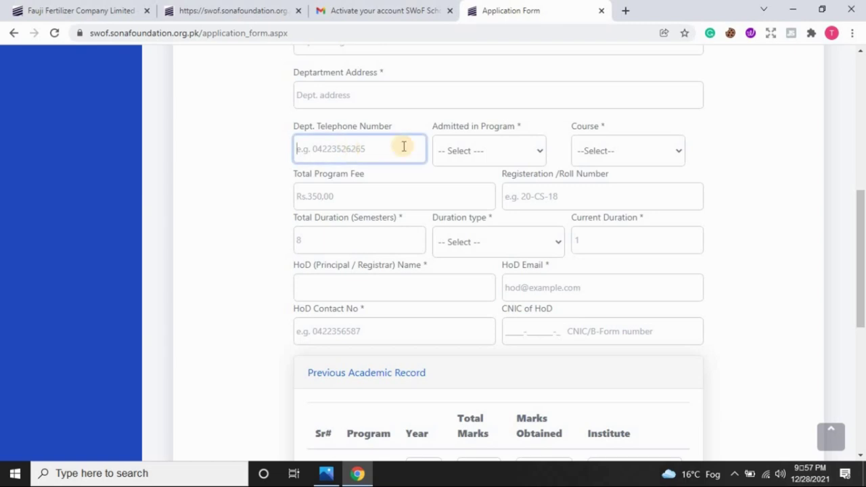
{"action": "left_click", "coordinate": [531, 152]}
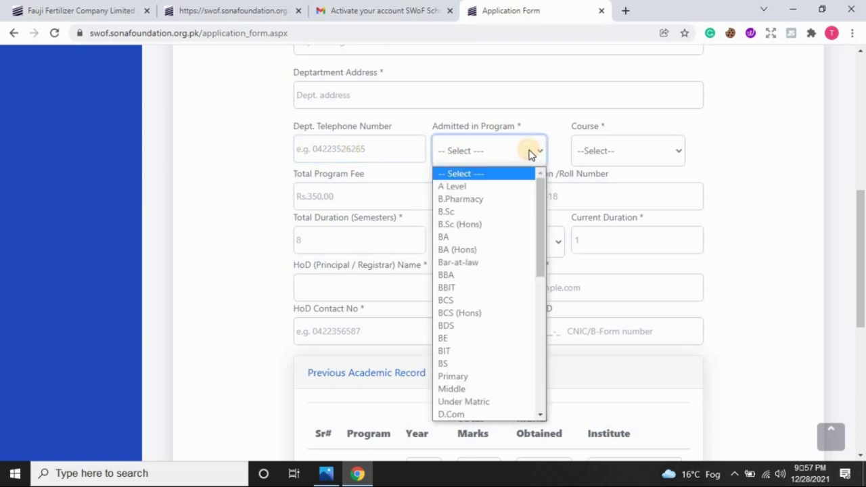
{"action": "left_click", "coordinate": [474, 211]}
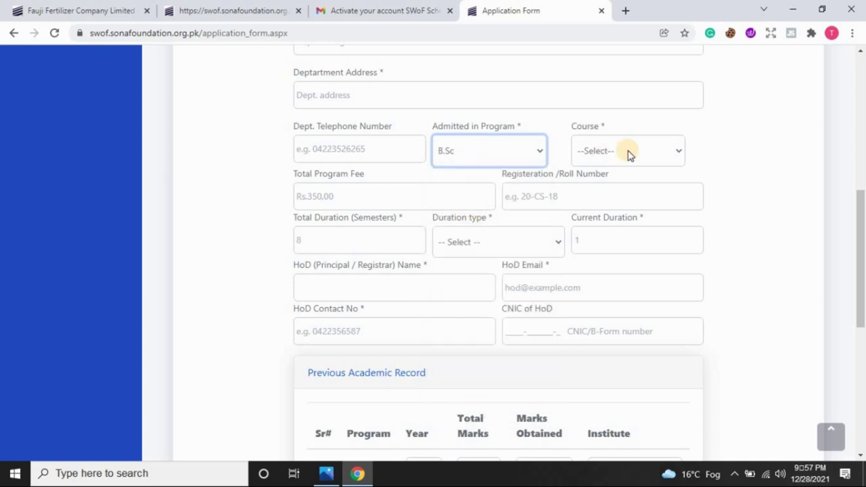
{"action": "left_click", "coordinate": [650, 155]}
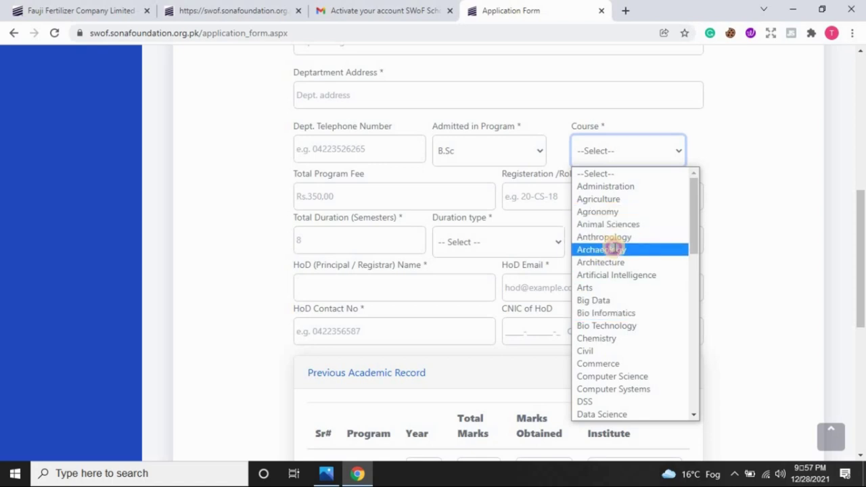
{"action": "left_click", "coordinate": [614, 249]}
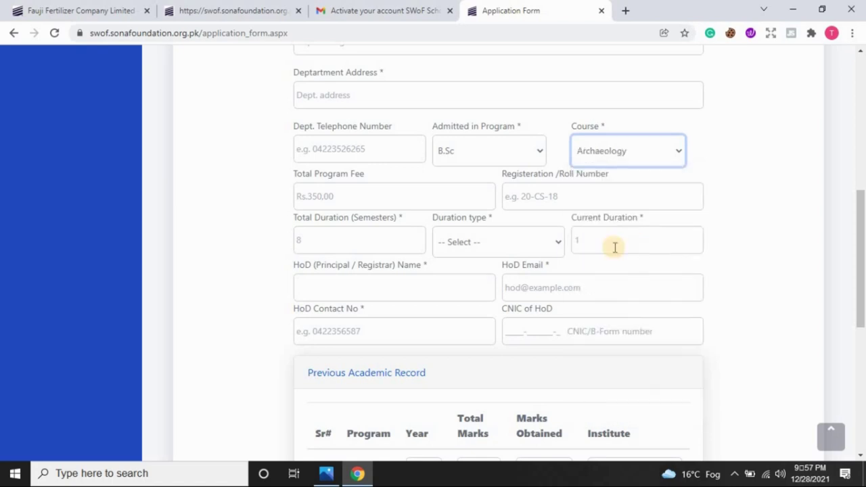
- Go over the program fee and roll number fields, and set Total Duration to 8, Duration type to Semester and Current Duration to 2
{"action": "left_click", "coordinate": [313, 194]}
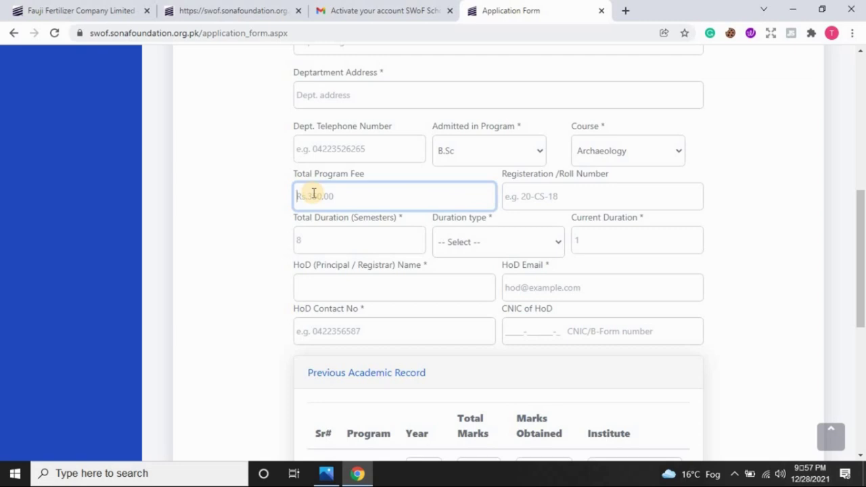
{"action": "left_click", "coordinate": [547, 198]}
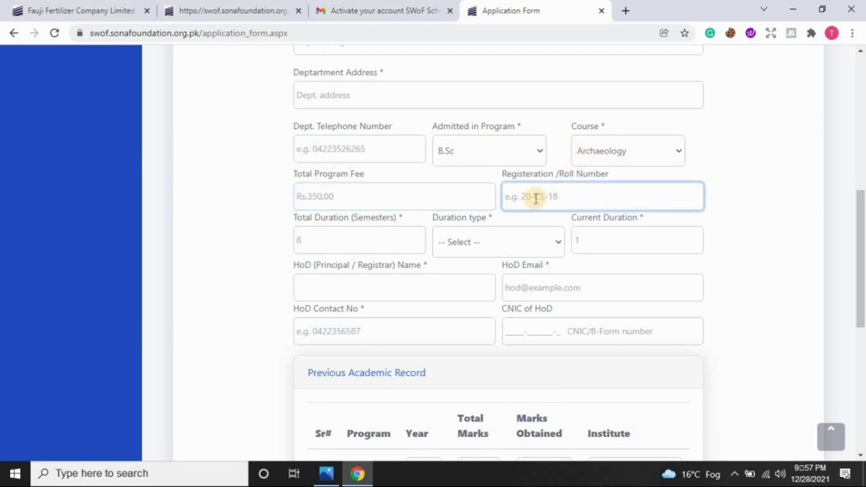
{"action": "left_click", "coordinate": [325, 240]}
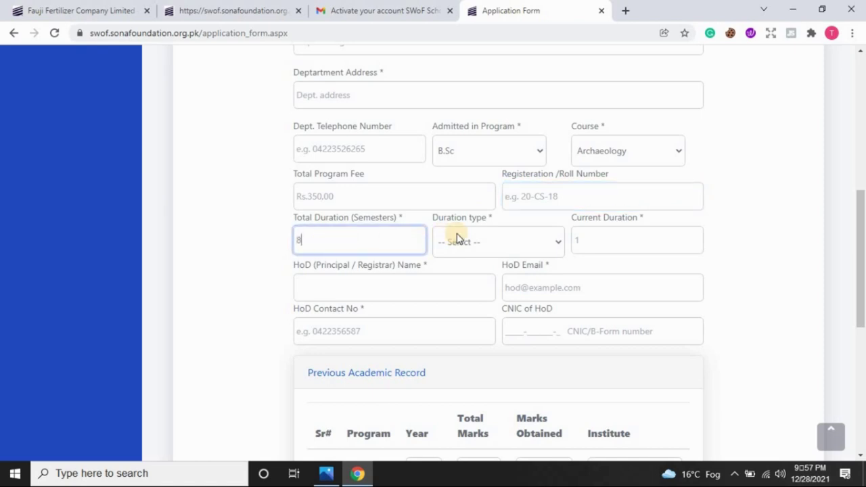
{"action": "left_click", "coordinate": [557, 242]}
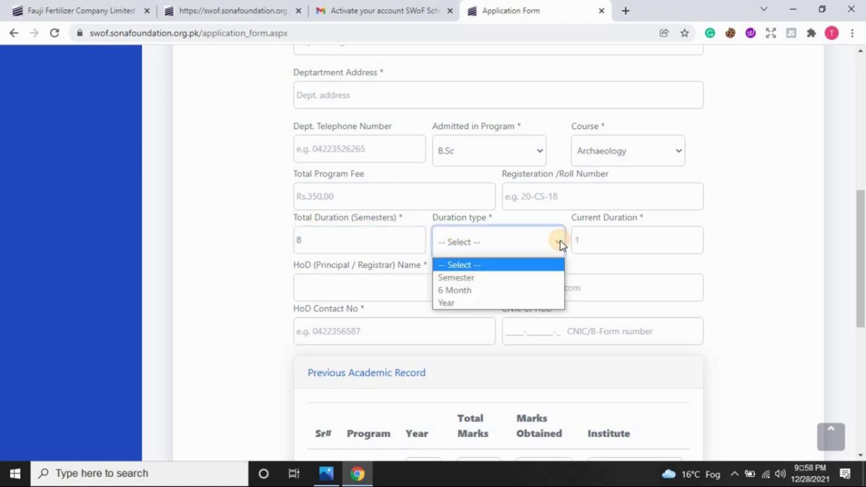
{"action": "left_click", "coordinate": [487, 278]}
{"action": "left_click", "coordinate": [621, 242]}
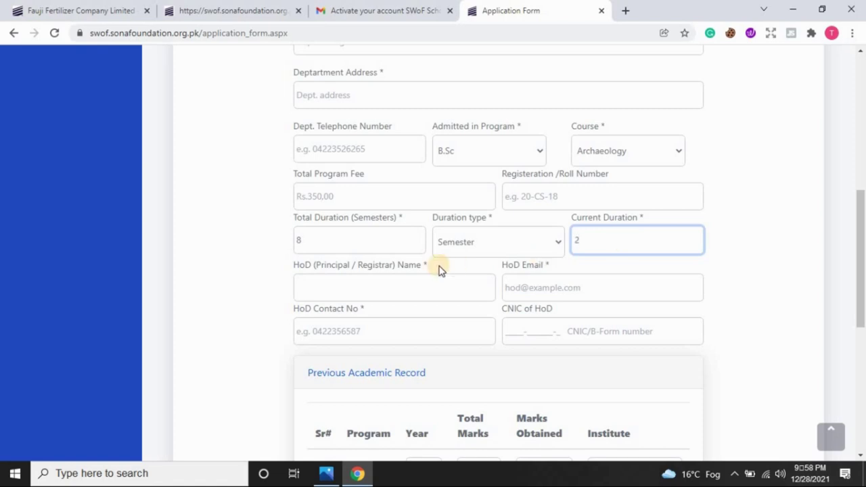
- Go over the HoD name, email, contact number and CNIC fields
{"action": "left_click", "coordinate": [357, 295]}
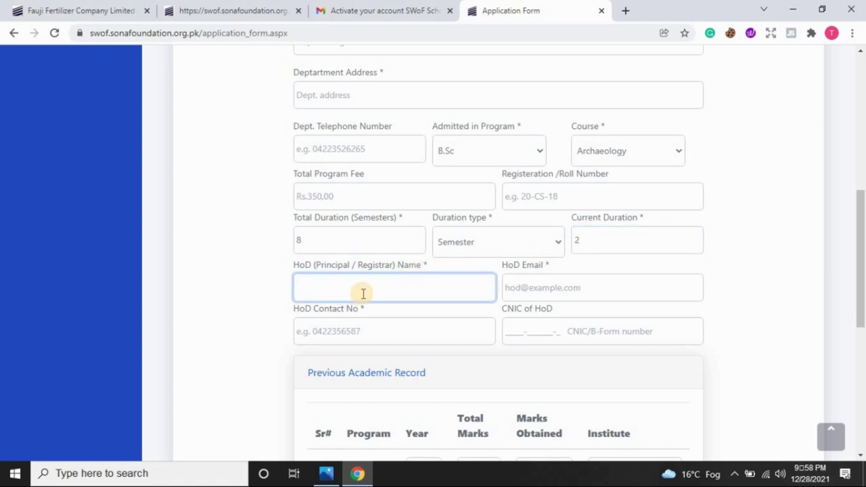
{"action": "left_click", "coordinate": [576, 288]}
{"action": "left_click", "coordinate": [365, 331]}
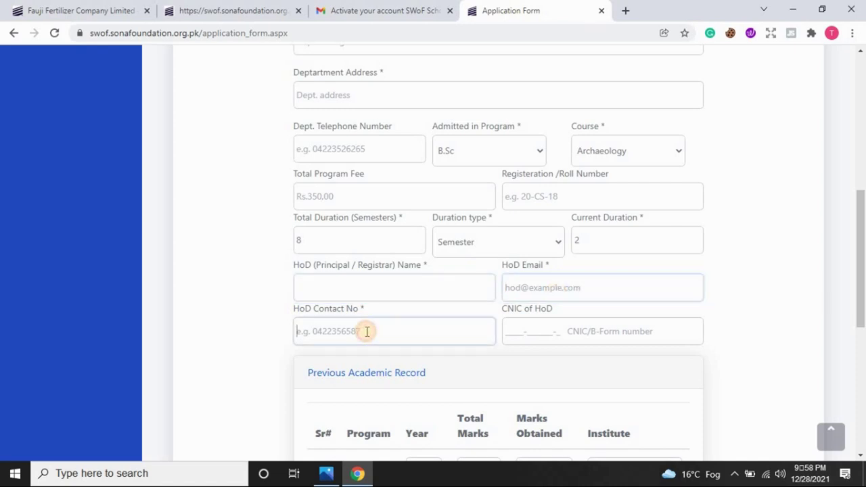
{"action": "left_click", "coordinate": [549, 330]}
- Go over the Previous Academic Record fields for year, total marks, marks obtained and institute in the SSC row, and the HSSC year
{"action": "left_click_drag", "start_coordinate": [863, 247], "coordinate": [862, 324]}
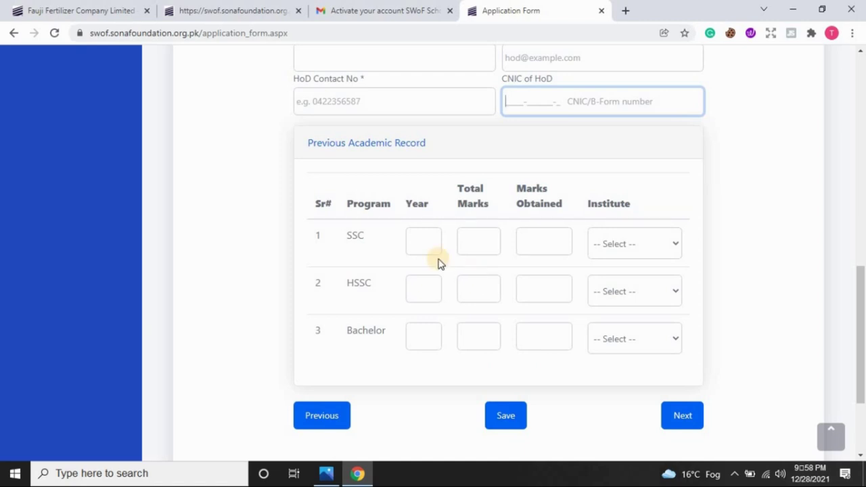
{"action": "left_click", "coordinate": [420, 245]}
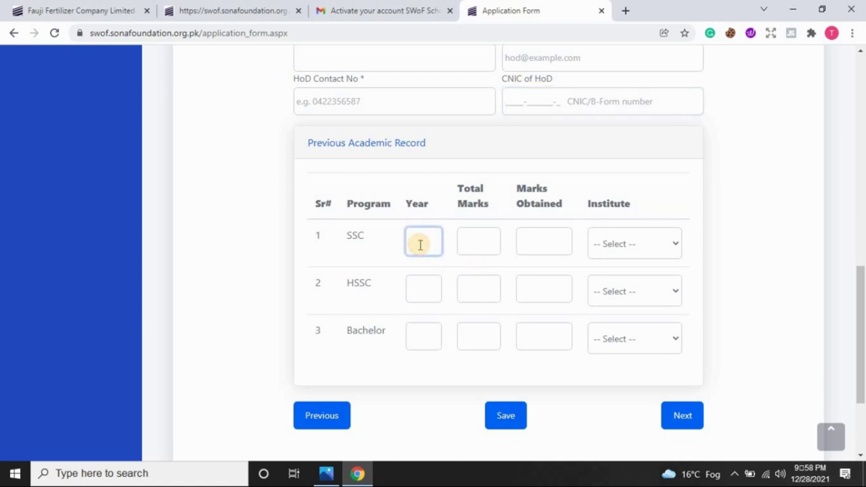
{"action": "left_click", "coordinate": [473, 247]}
{"action": "left_click", "coordinate": [533, 247]}
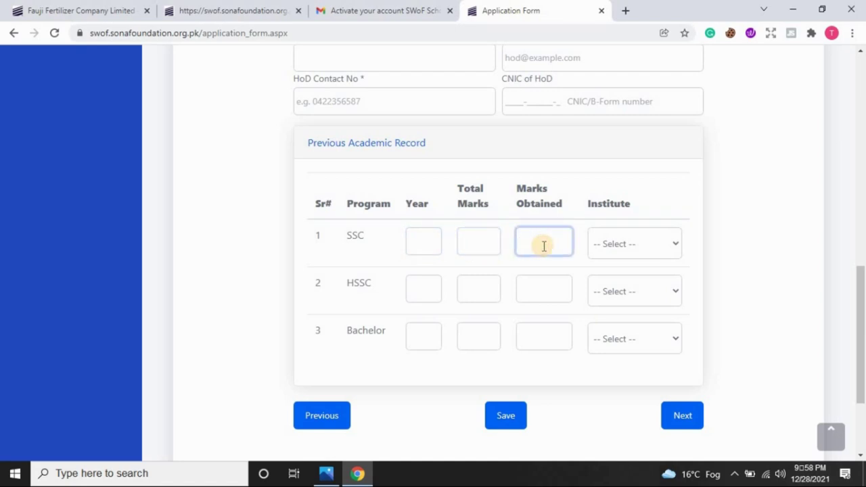
{"action": "left_click", "coordinate": [650, 245]}
{"action": "left_click", "coordinate": [650, 246]}
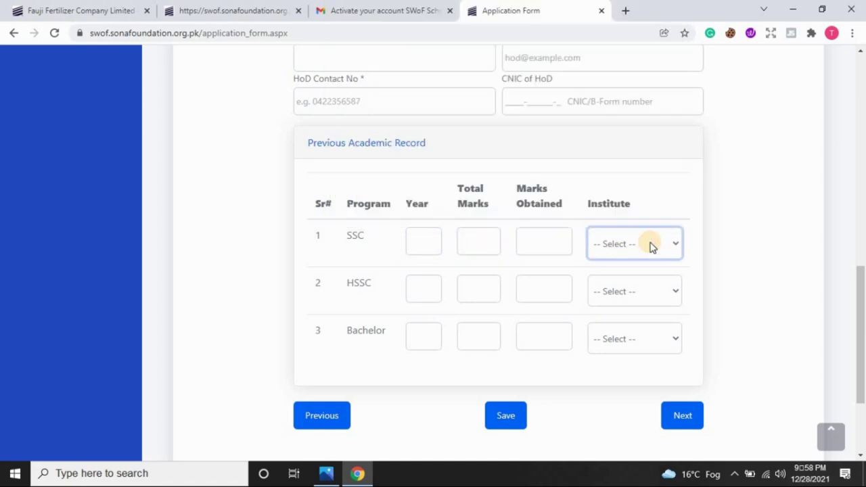
{"action": "left_click", "coordinate": [424, 290]}
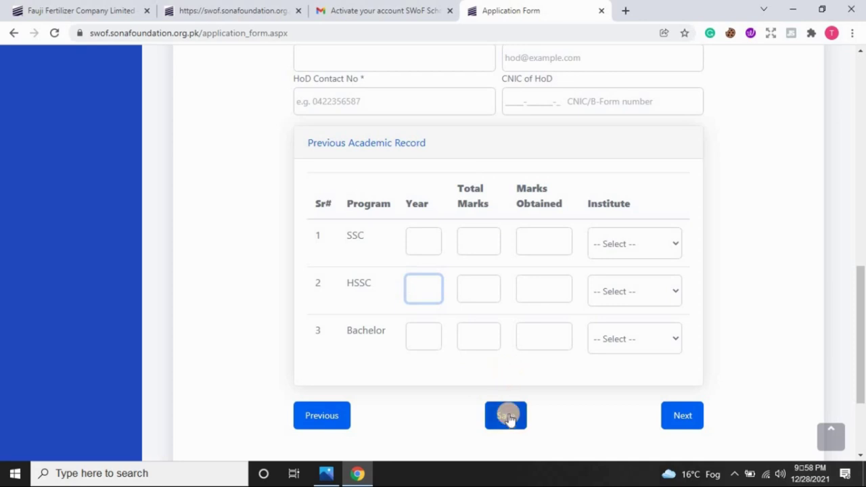
- Open the Documents Upload section of the application
{"action": "left_click_drag", "start_coordinate": [859, 305], "coordinate": [857, 162]}
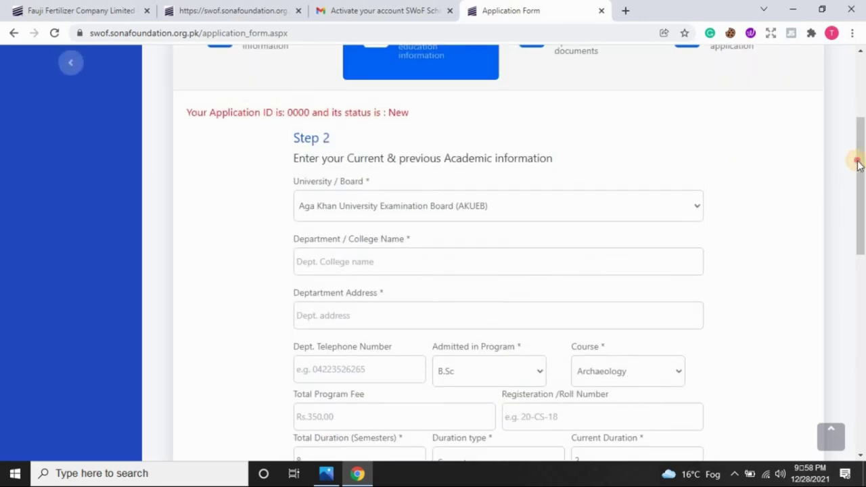
{"action": "scroll", "coordinate": [782, 156], "scroll_direction": "up", "scroll_amount": 1}
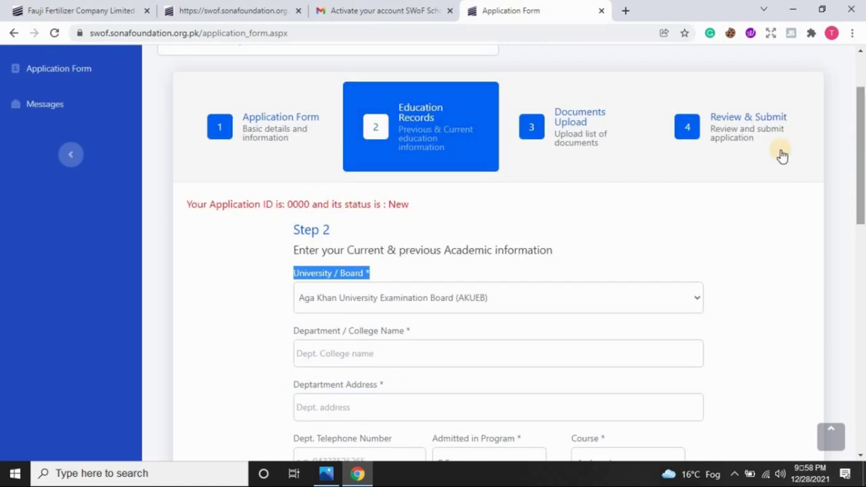
{"action": "left_click", "coordinate": [600, 143]}
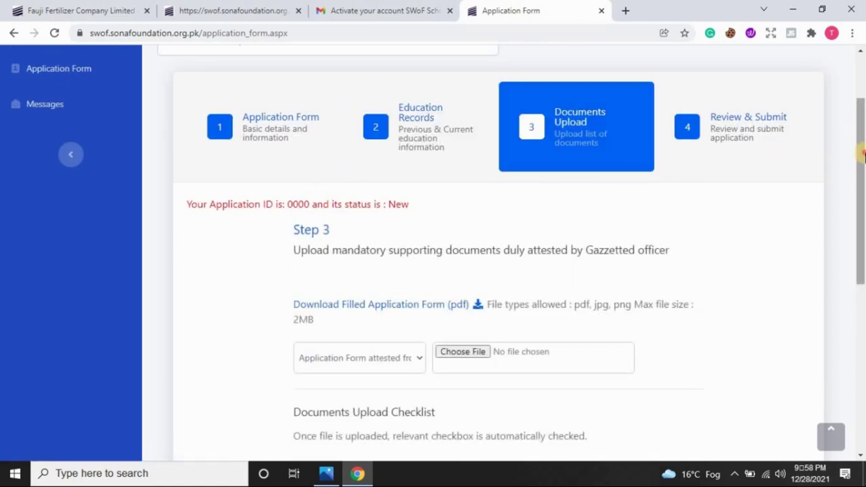
- Open the filled application form PDF from the Documents Upload section and bring it into view
{"action": "scroll", "coordinate": [609, 203], "scroll_direction": "down", "scroll_amount": 1}
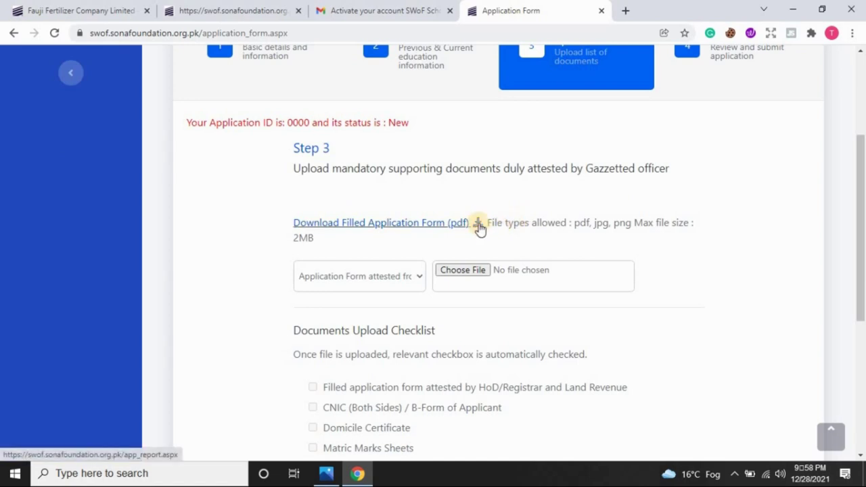
{"action": "left_click", "coordinate": [478, 226]}
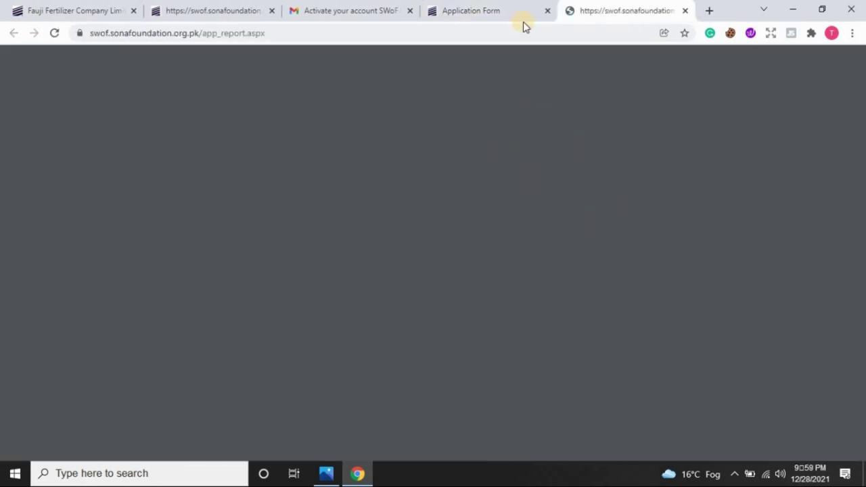
{"action": "left_click", "coordinate": [496, 8]}
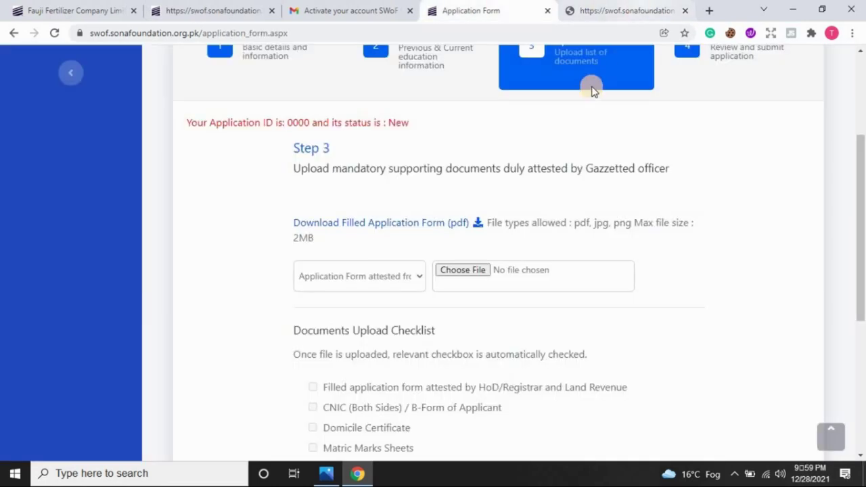
{"action": "left_click", "coordinate": [604, 7]}
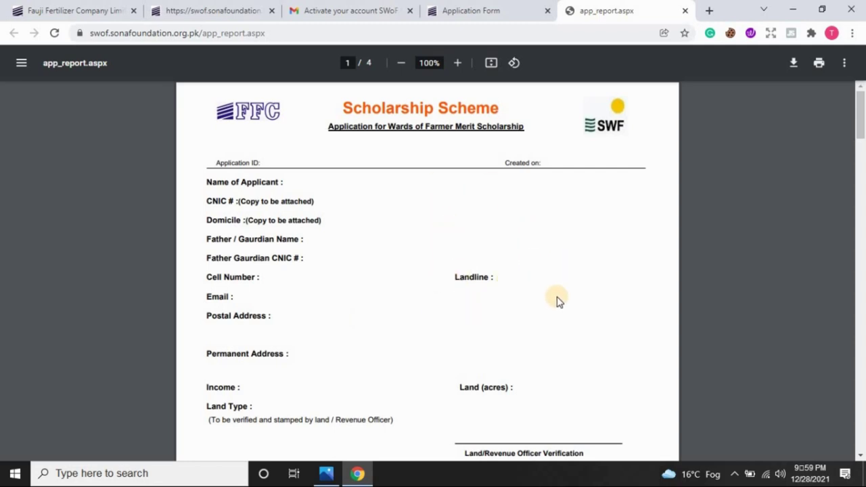
- Read through the PDF's applicant and institute details, declarations, signature and stamp areas, terms, and guardian oath form
{"action": "left_click_drag", "start_coordinate": [858, 116], "coordinate": [857, 147]}
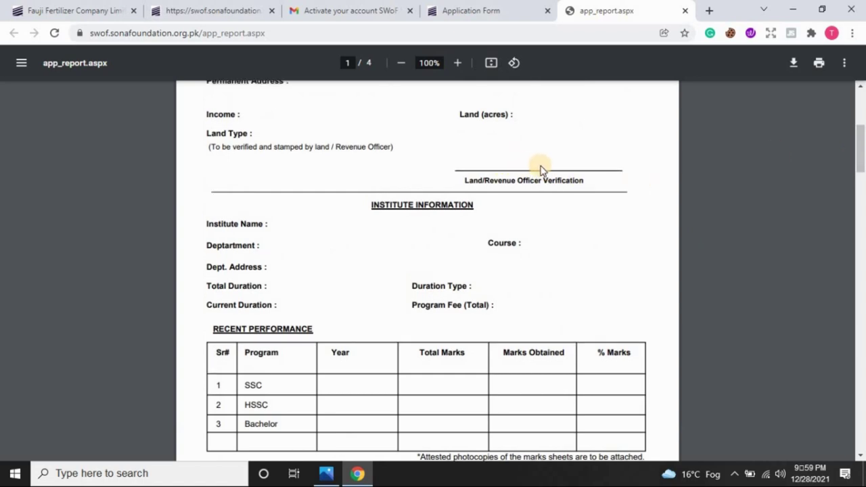
{"action": "left_click_drag", "start_coordinate": [861, 148], "coordinate": [819, 218]}
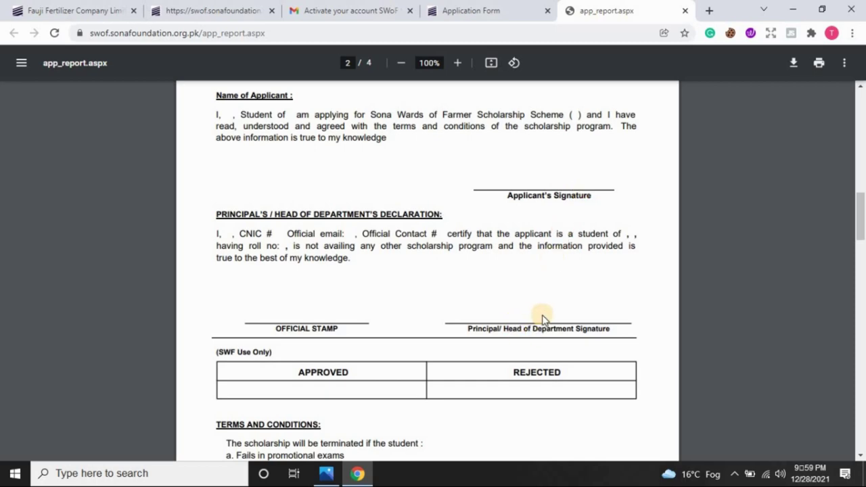
{"action": "mouse_move", "coordinate": [863, 215]}
{"action": "left_mouse_down"}
{"action": "mouse_move", "coordinate": [857, 312]}
{"action": "mouse_move", "coordinate": [855, 293]}
{"action": "left_mouse_up"}
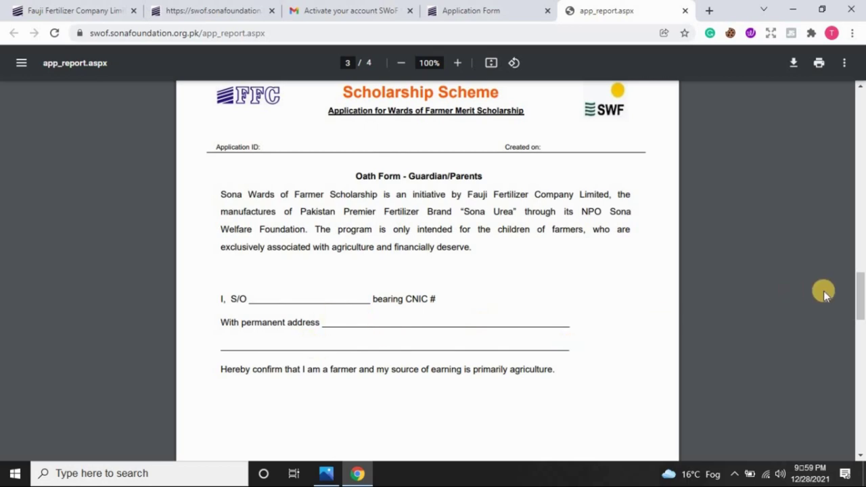
{"action": "scroll", "coordinate": [857, 295], "scroll_direction": "down", "scroll_amount": 5}
{"action": "scroll", "coordinate": [846, 192], "scroll_direction": "up", "scroll_amount": 19}
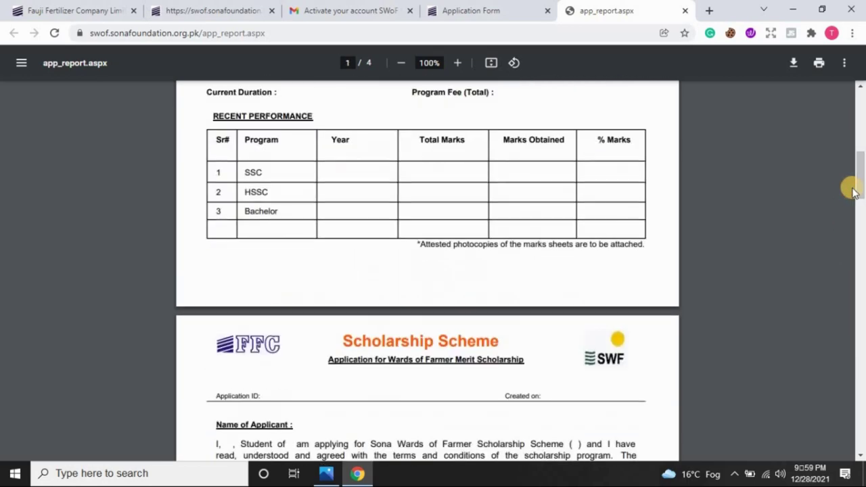
{"action": "scroll", "coordinate": [779, 109], "scroll_direction": "up", "scroll_amount": 5}
- Return to the online application form and choose Application Form attested from HoD as the document type to upload
{"action": "left_click", "coordinate": [508, 8]}
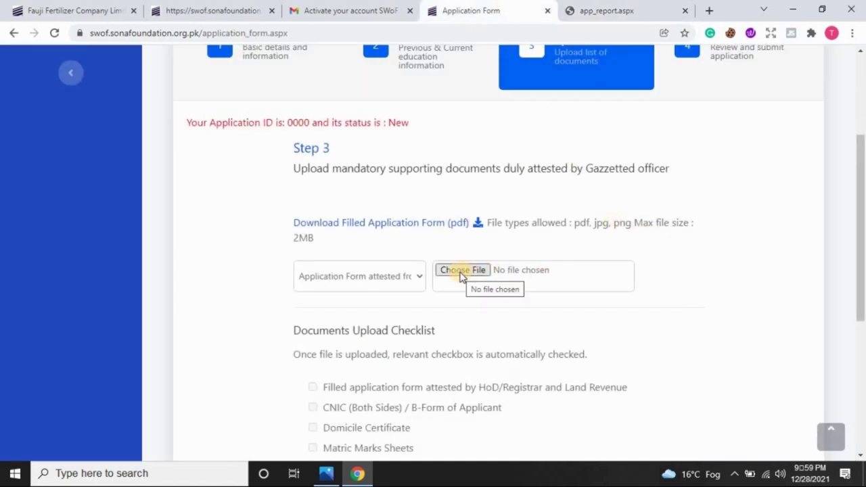
{"action": "left_click", "coordinate": [412, 276]}
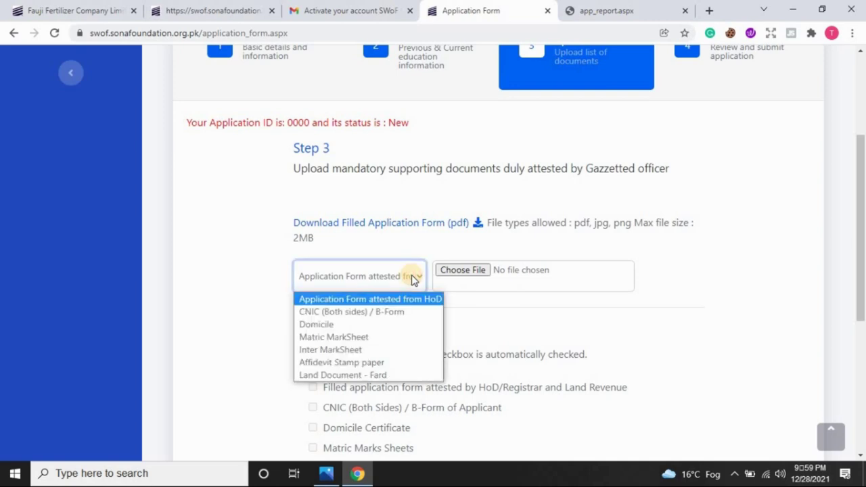
{"action": "left_click", "coordinate": [388, 300]}
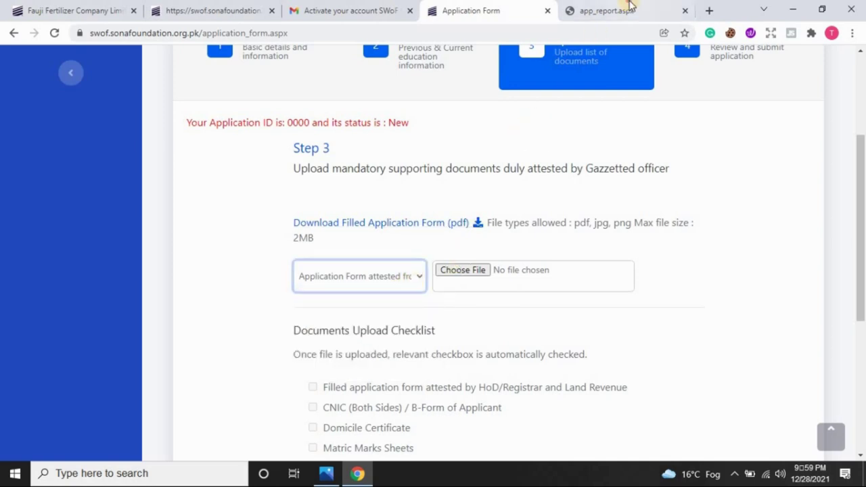
- Recheck the first page of the application form PDF, including the Land/Revenue Officer verification area, and return to the online form
{"action": "left_click", "coordinate": [629, 8]}
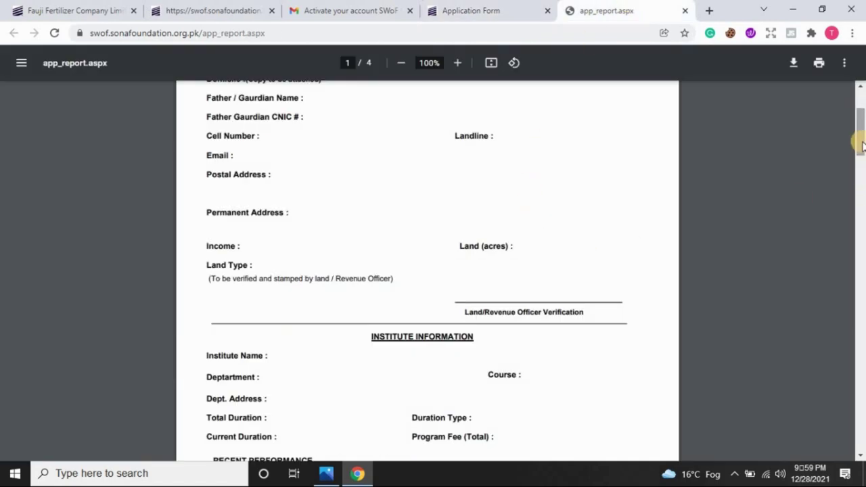
{"action": "scroll", "coordinate": [862, 124], "scroll_direction": "up", "scroll_amount": 2}
{"action": "scroll", "coordinate": [862, 124], "scroll_direction": "down", "scroll_amount": 2}
{"action": "scroll", "coordinate": [861, 124], "scroll_direction": "up", "scroll_amount": 2}
{"action": "left_click", "coordinate": [474, 10]}
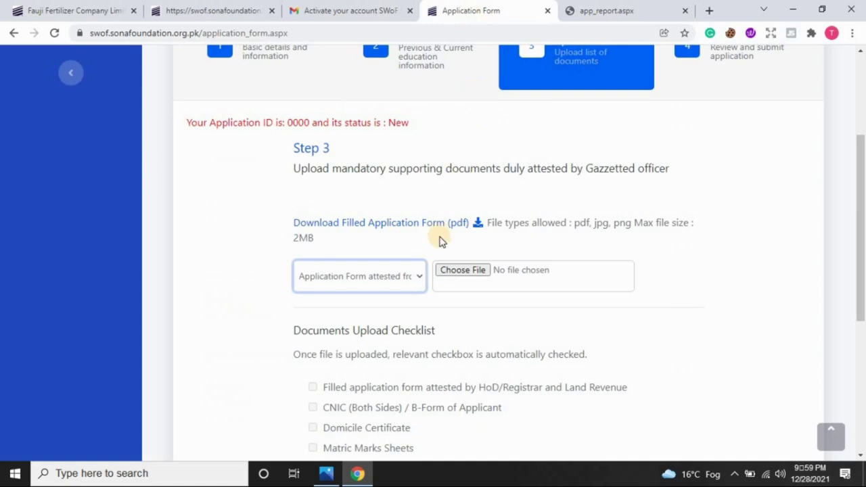